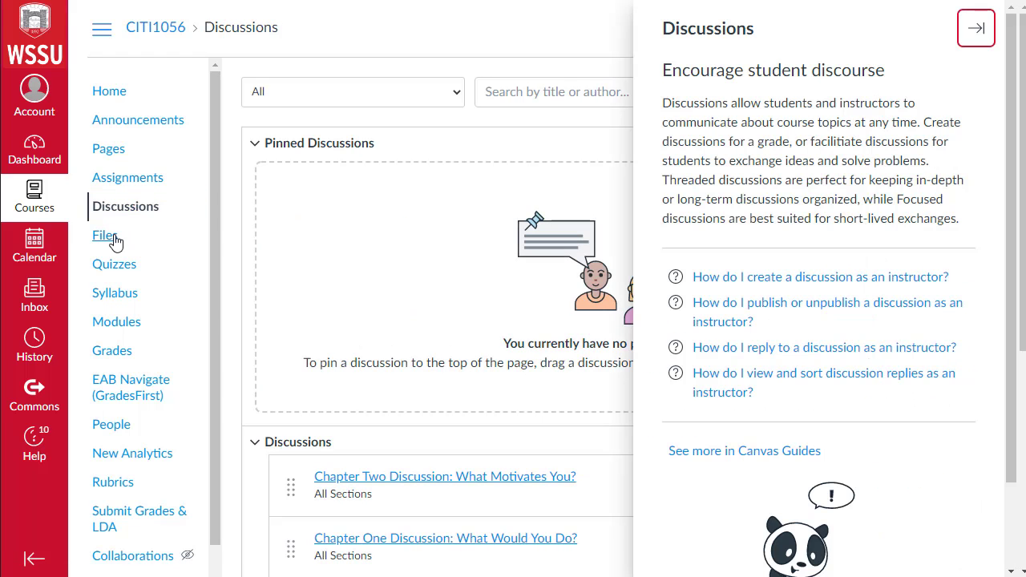
Step: Browse the course's Files and Quizzes pages, then open Modules
click(113, 240)
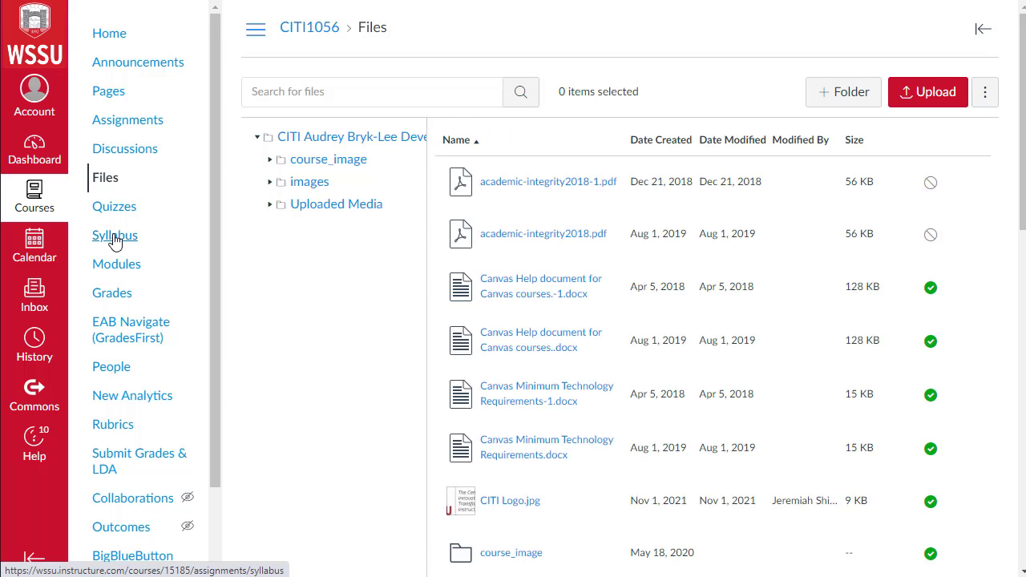
click(115, 215)
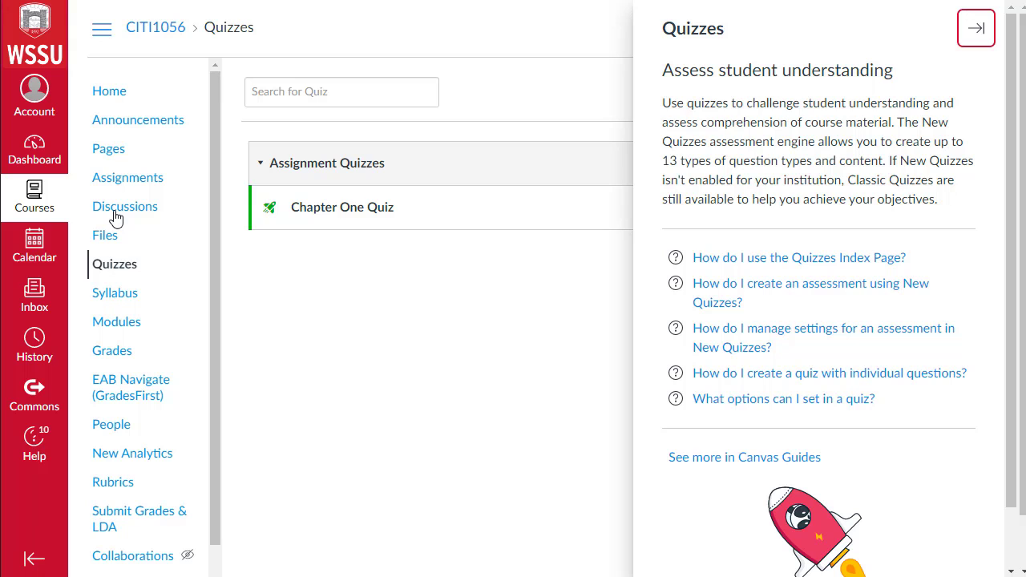
click(111, 237)
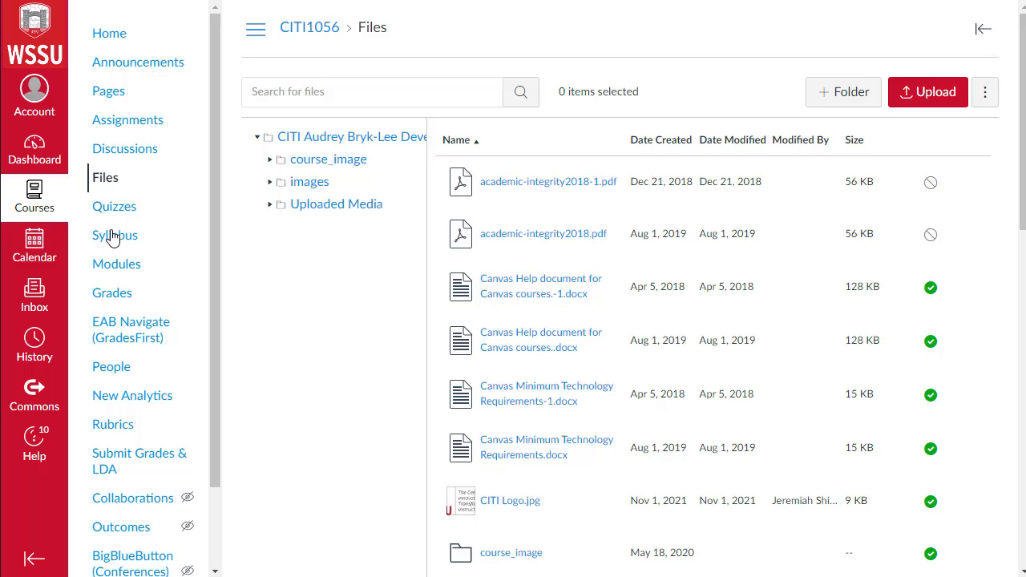
click(111, 270)
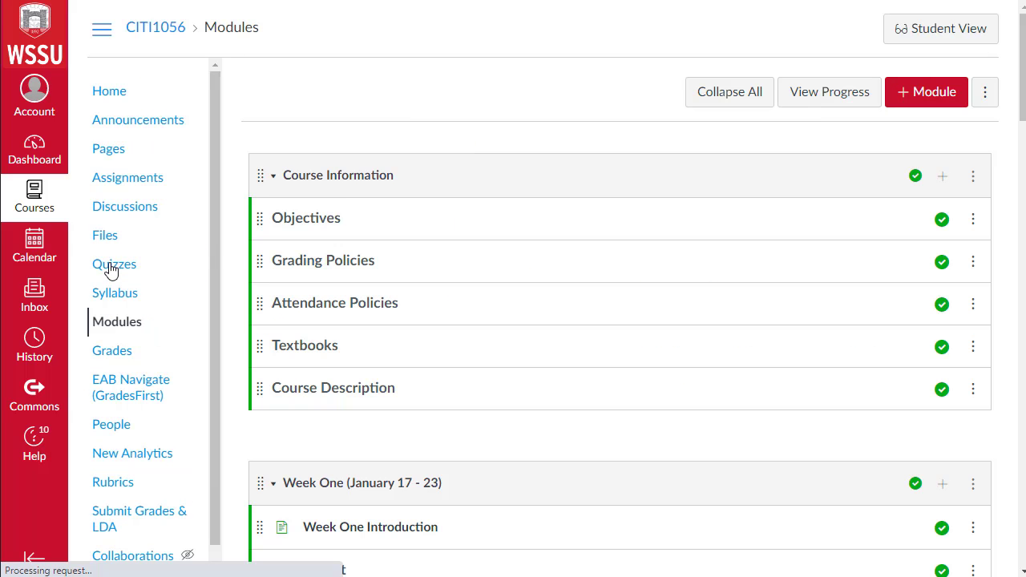
Step: Scroll through the course modules in Student View, reviewing Week One, Course Content and Unit One items
scroll(234, 203, down, 1)
scroll(233, 204, down, 2)
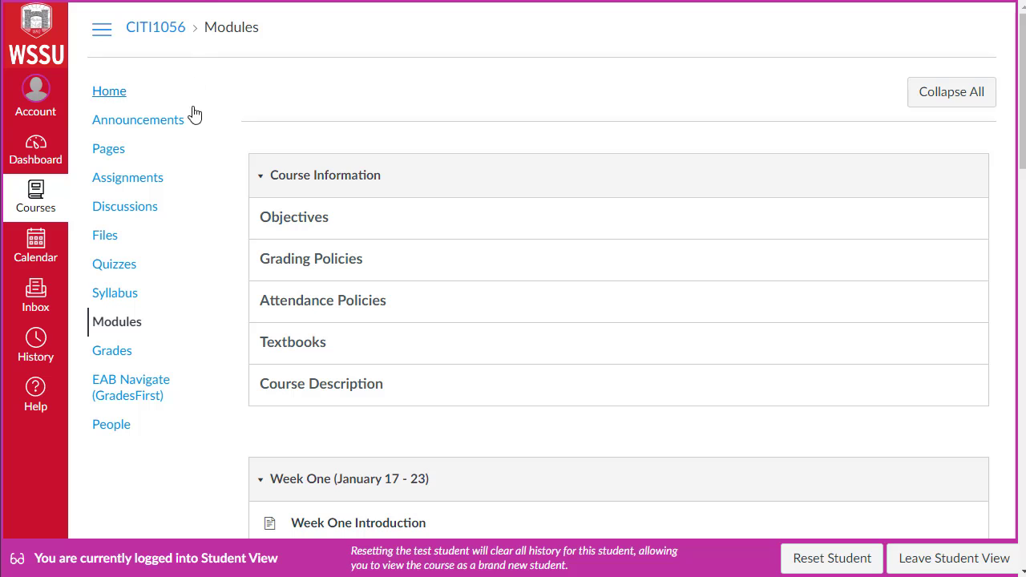
scroll(215, 184, down, 3)
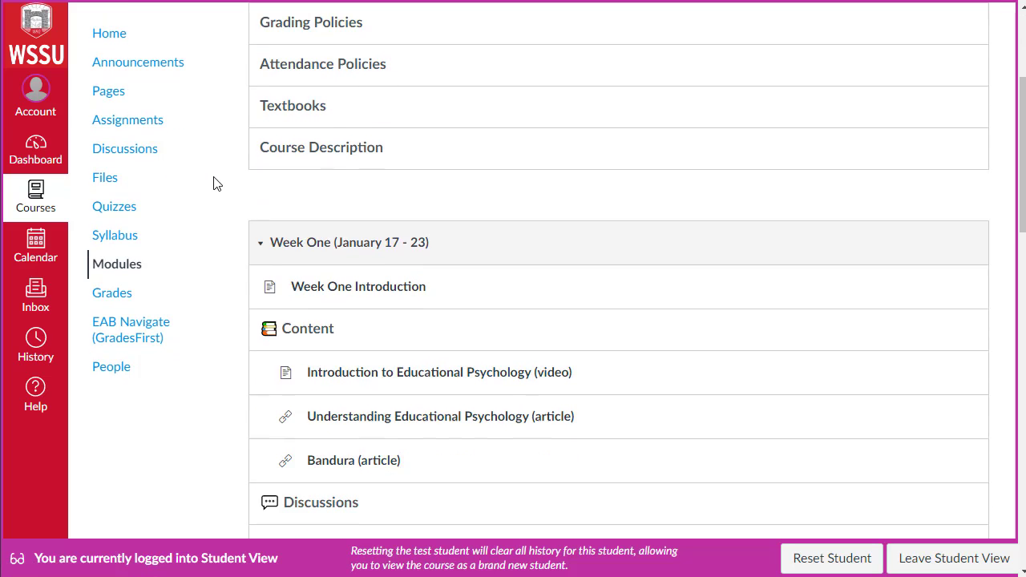
scroll(215, 185, down, 2)
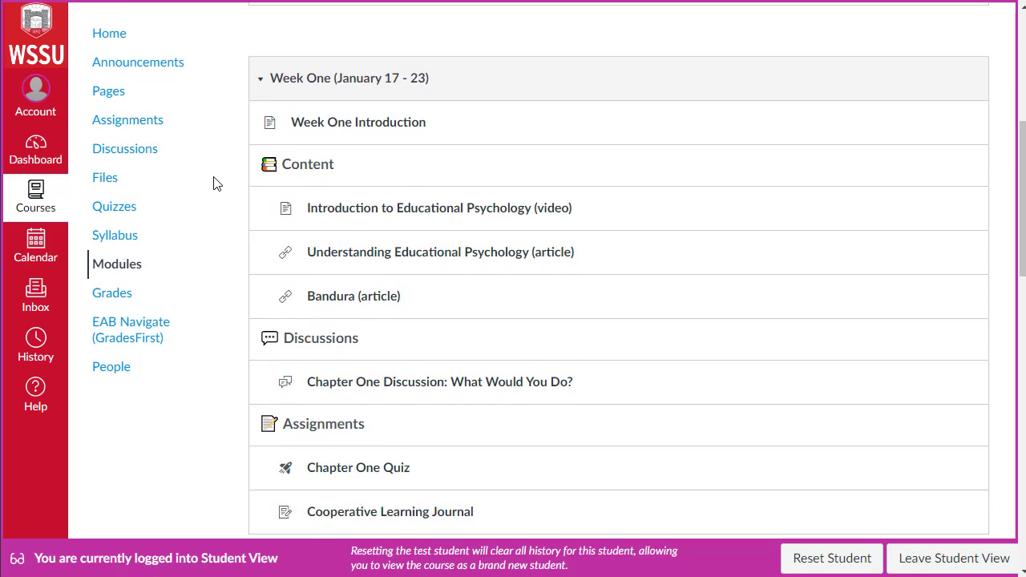
scroll(215, 184, down, 1)
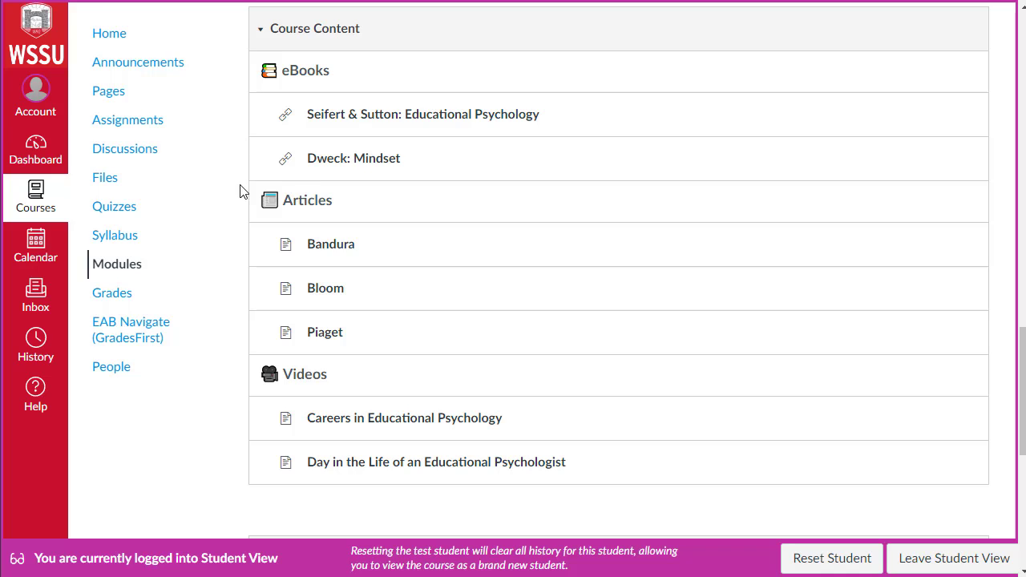
scroll(238, 204, down, 3)
scroll(238, 203, down, 2)
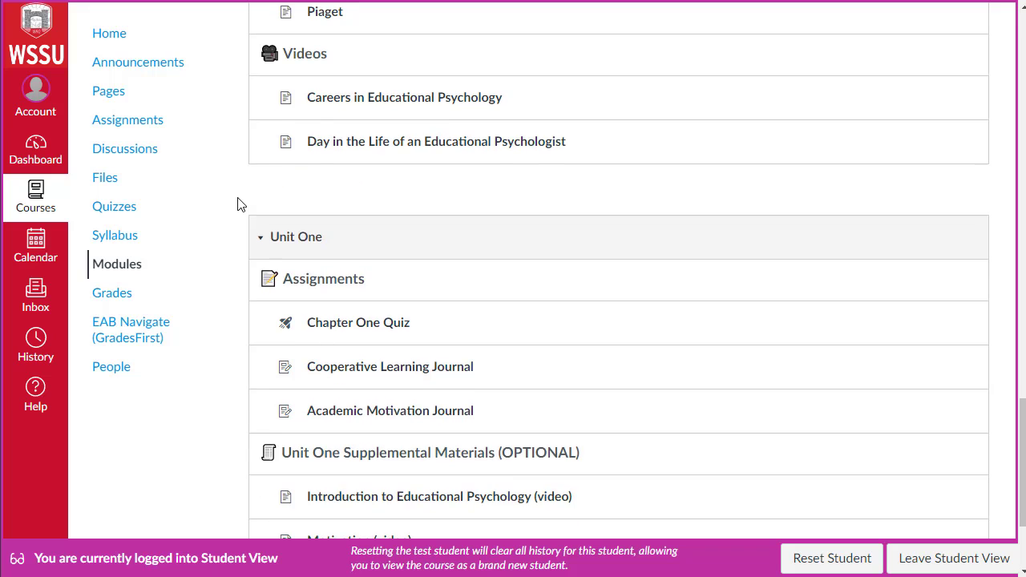
scroll(216, 201, down, 1)
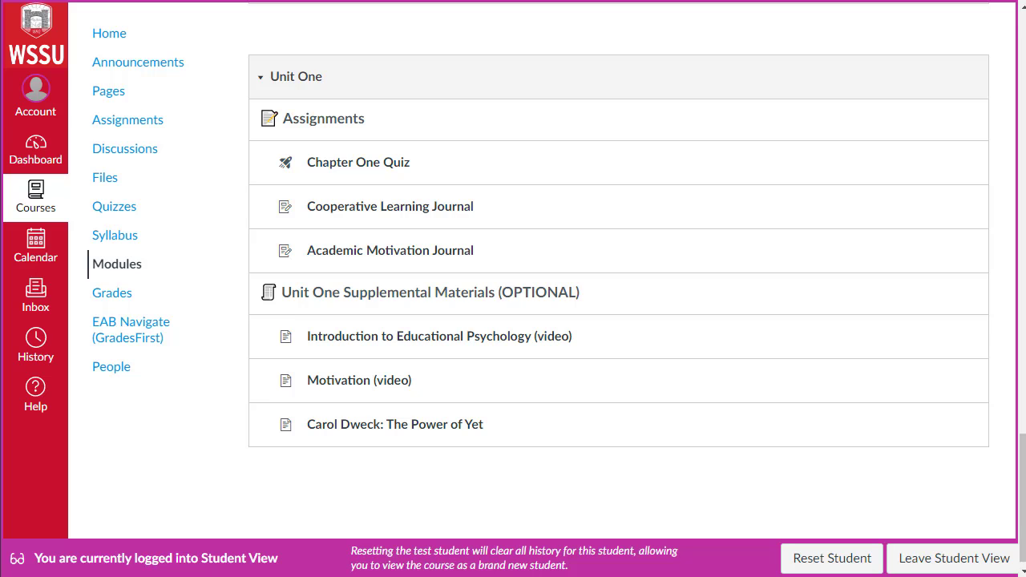
Step: Scroll back over the Week One module and down again through Course Content and Unit One
scroll(619, 281, up, 15)
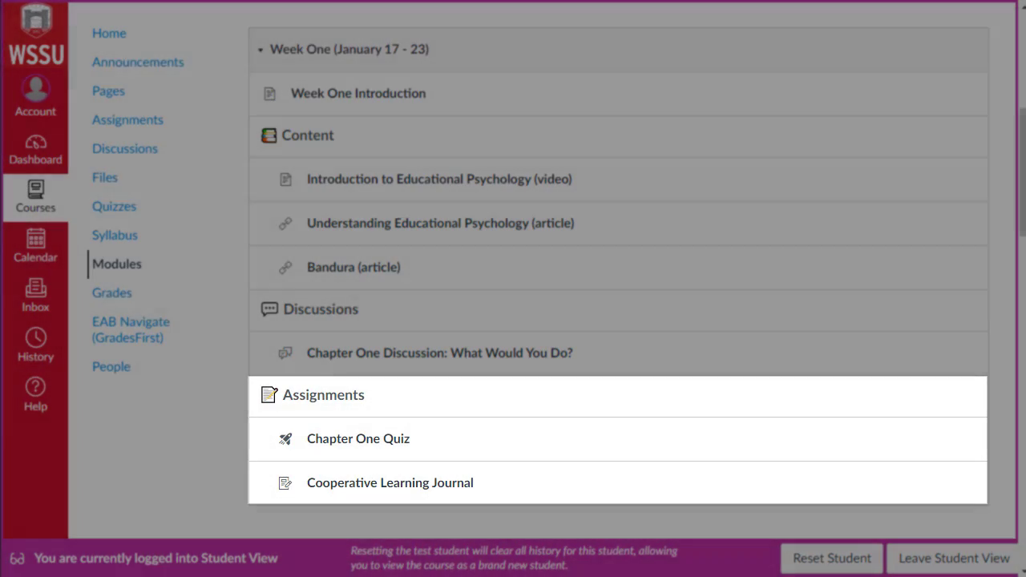
scroll(207, 437, down, 3)
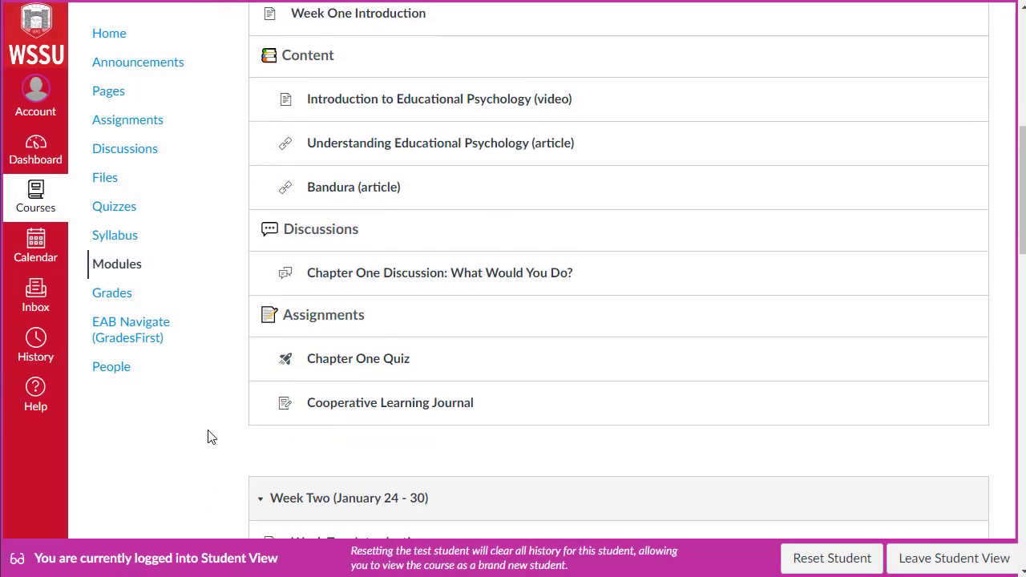
scroll(207, 437, down, 3)
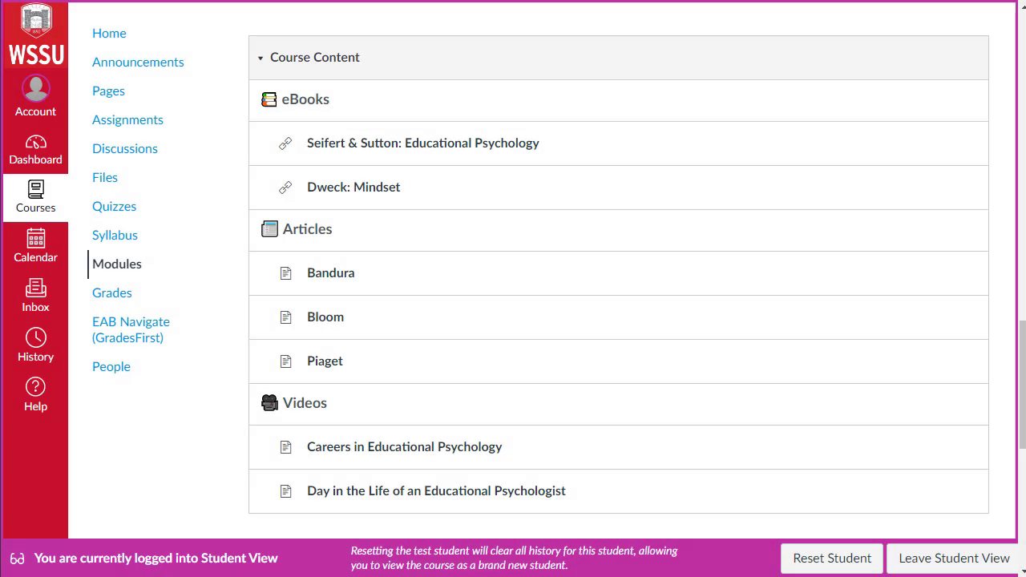
scroll(206, 432, down, 5)
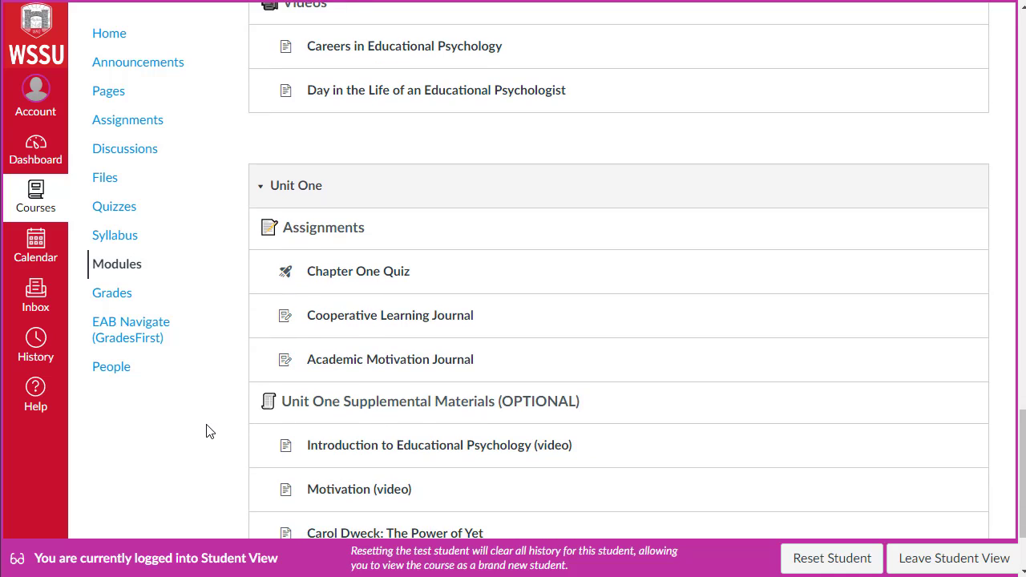
scroll(206, 431, down, 1)
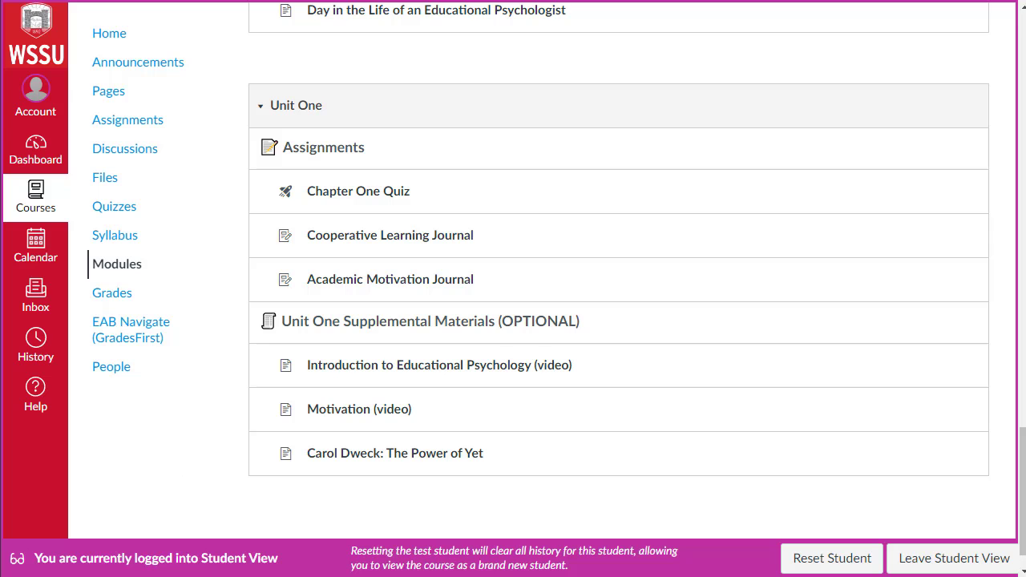
Step: Browse the Files, Assignments and Pages sections as the student, then return to the course home
click(106, 177)
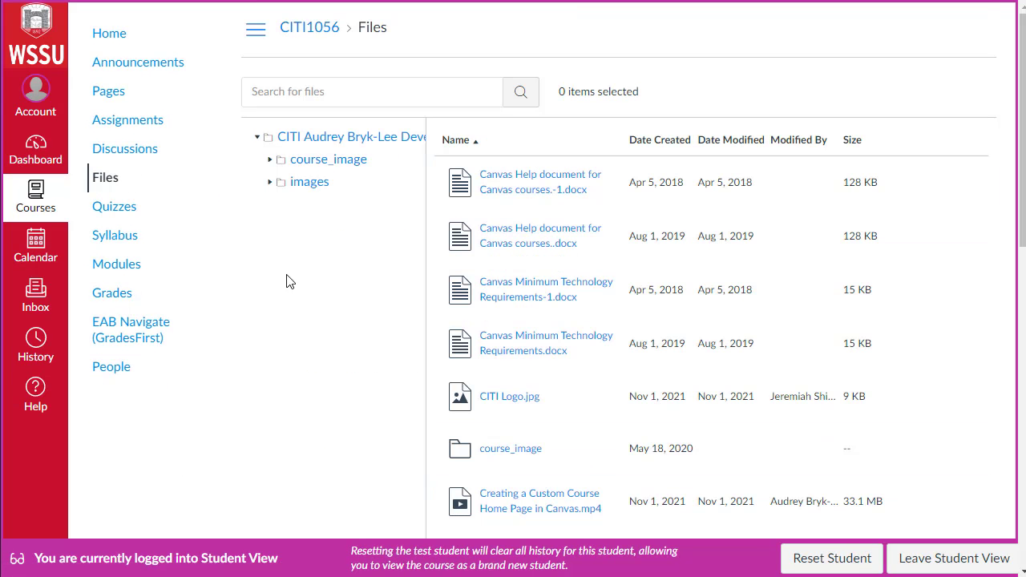
click(146, 128)
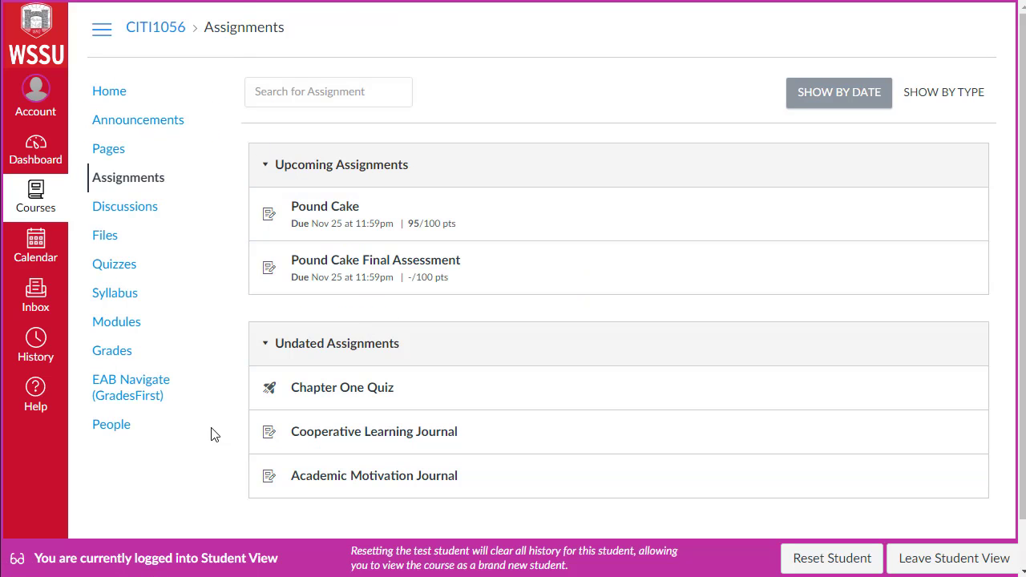
click(108, 148)
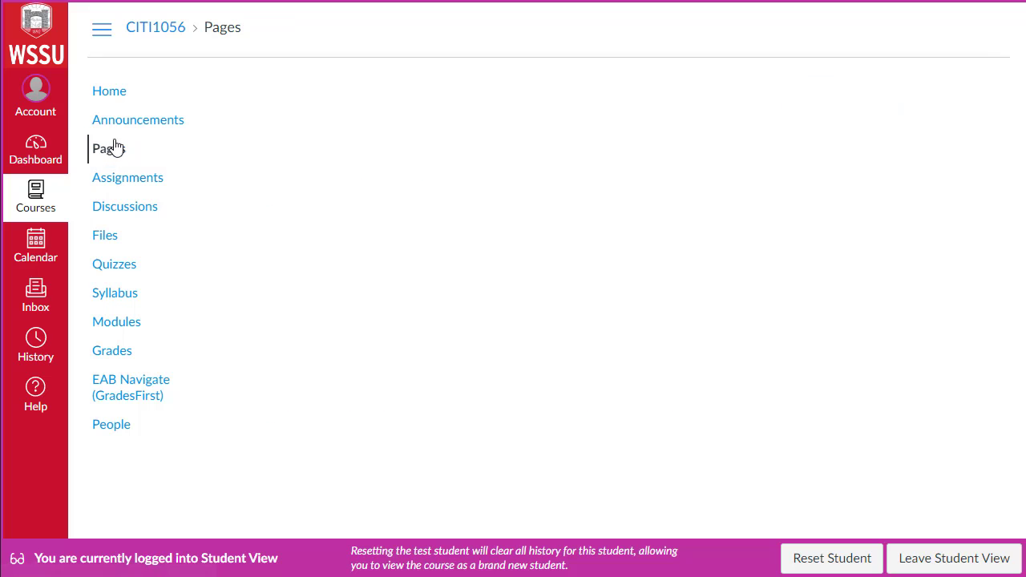
click(263, 98)
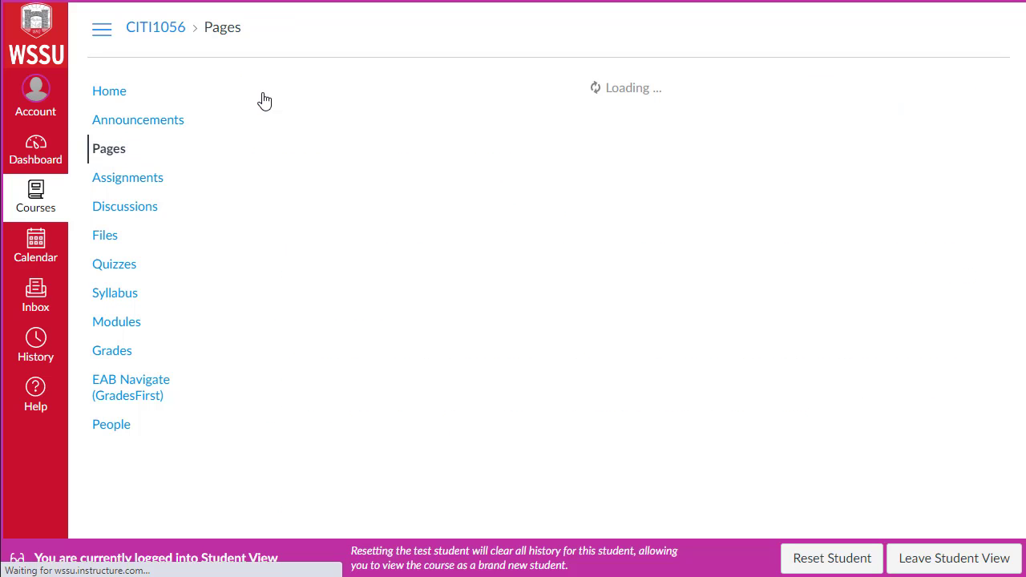
scroll(429, 345, down, 1)
scroll(429, 335, down, 2)
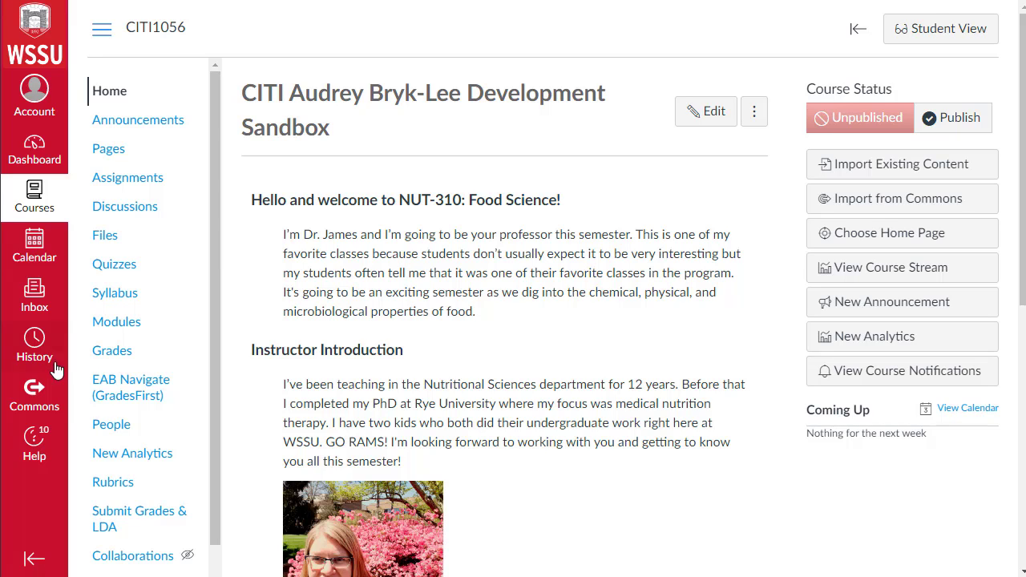
Step: Create a new module named Week Three (January 31 - February 6) on the Modules page
click(97, 325)
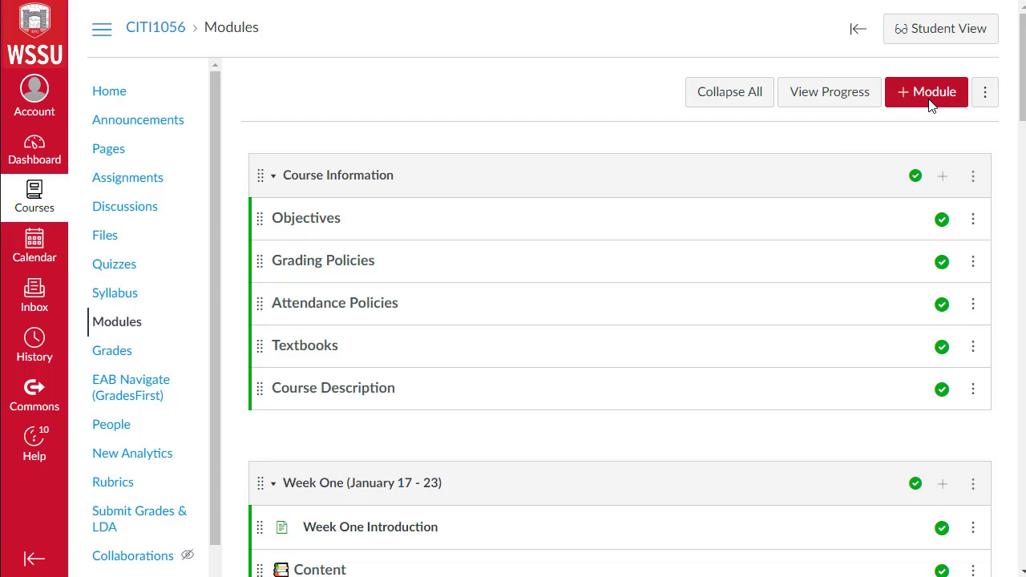
click(929, 104)
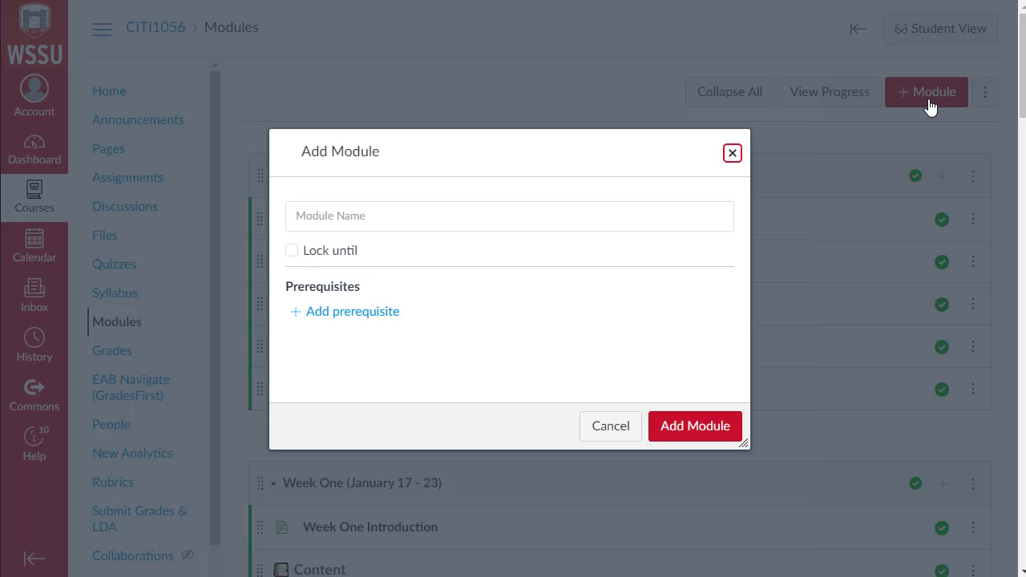
click(485, 221)
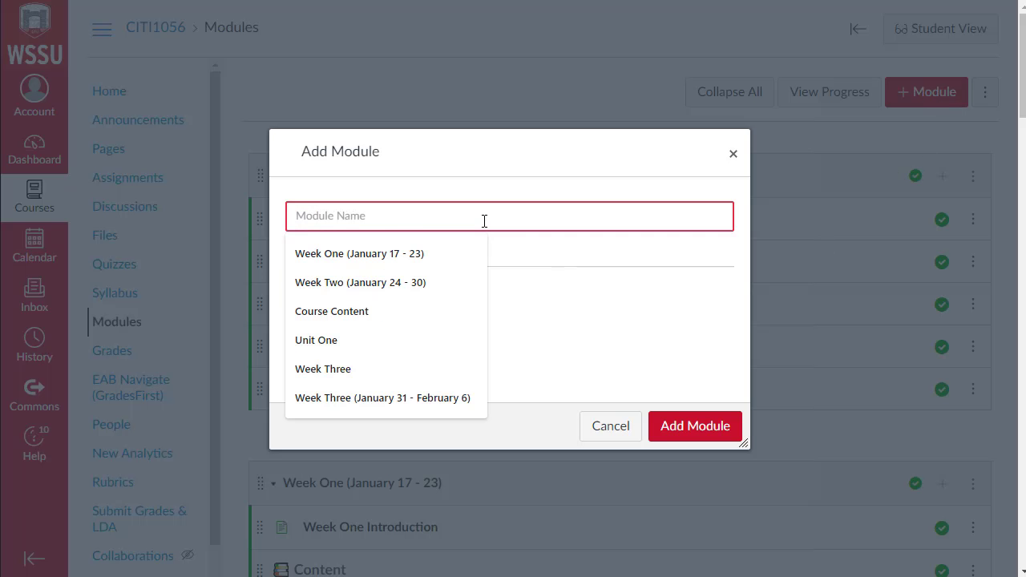
key(Up)
key(Return)
click(676, 428)
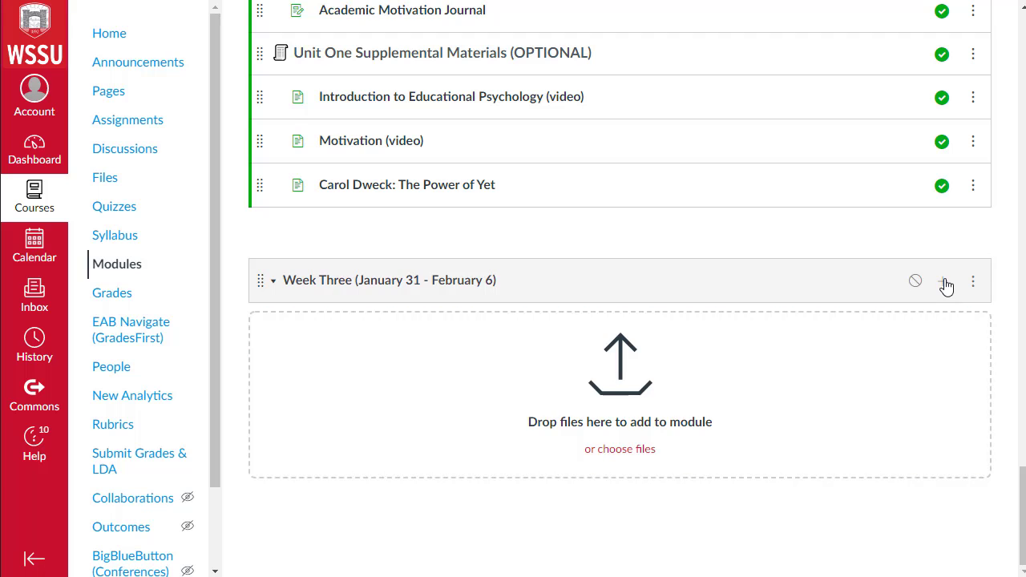
Step: Add a text header item named Content to the Week Three module
click(943, 285)
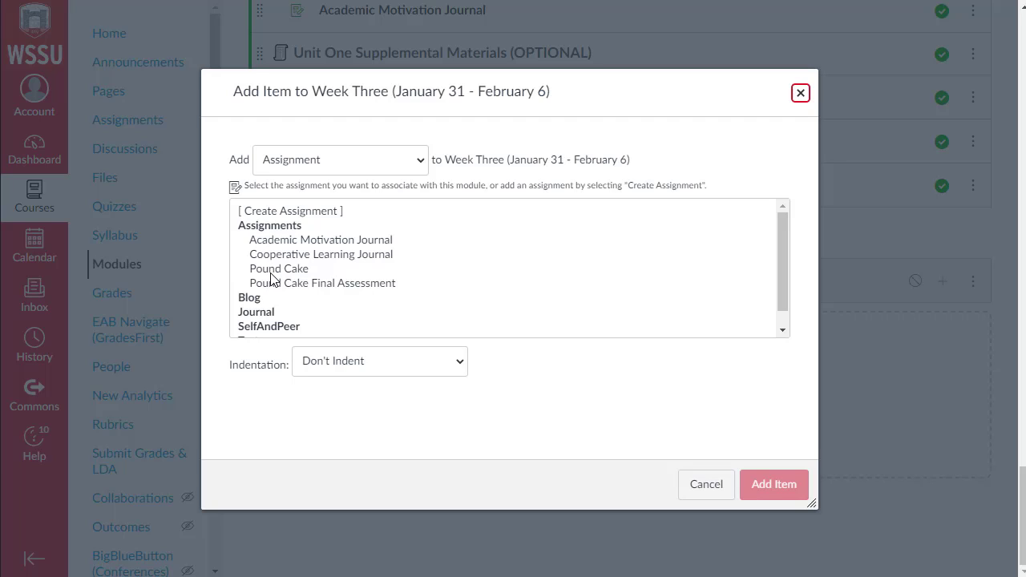
click(271, 168)
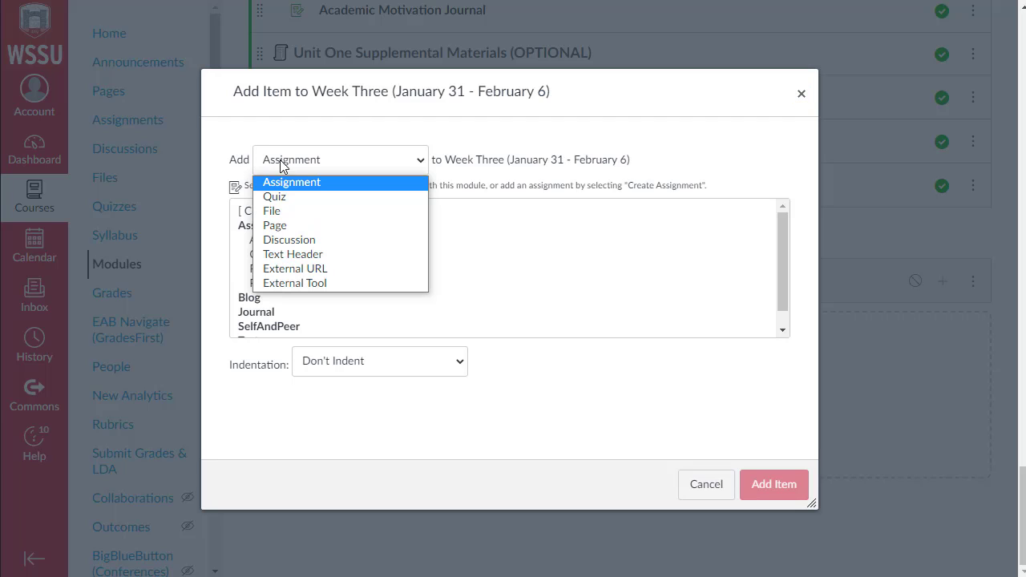
click(293, 254)
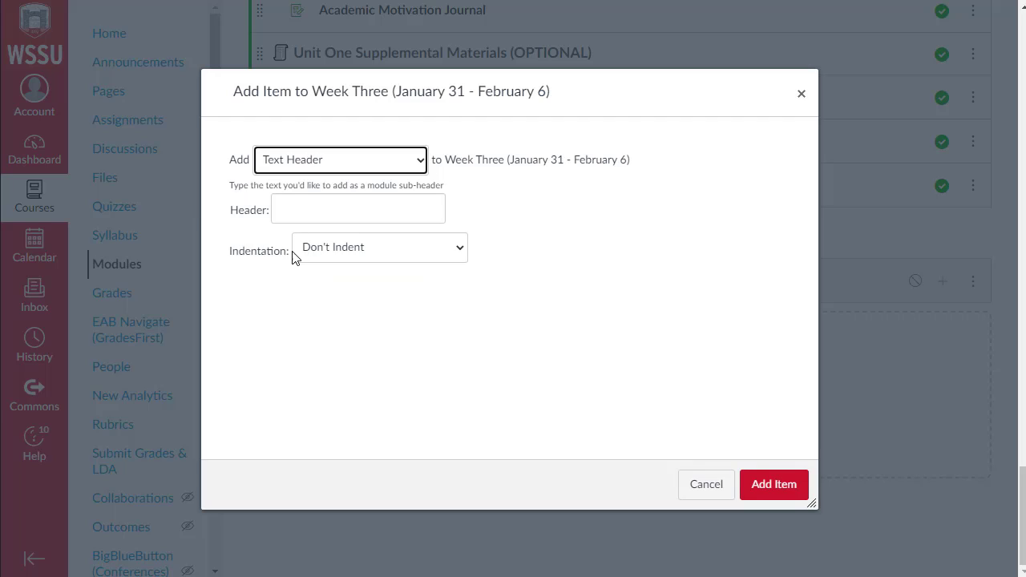
click(296, 204)
text(Content)
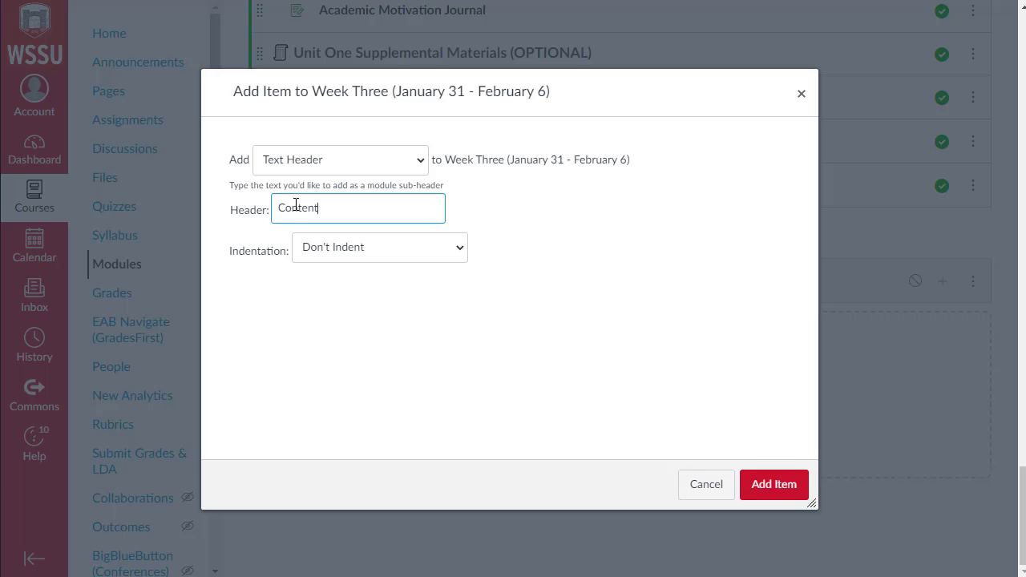
click(758, 484)
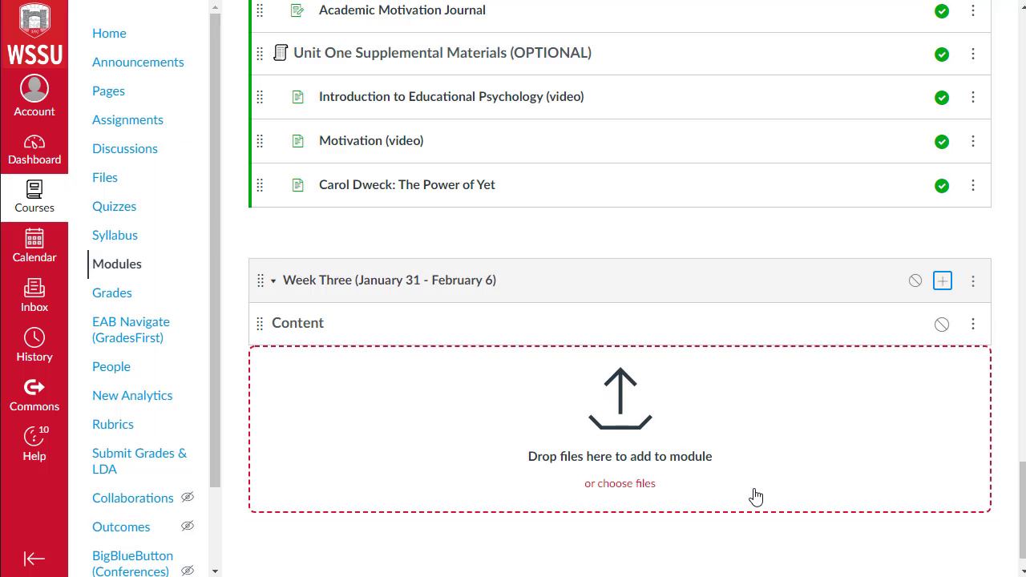
Step: Add a text header named Discussions to the Week Three module
click(943, 282)
click(360, 205)
text(Discussions)
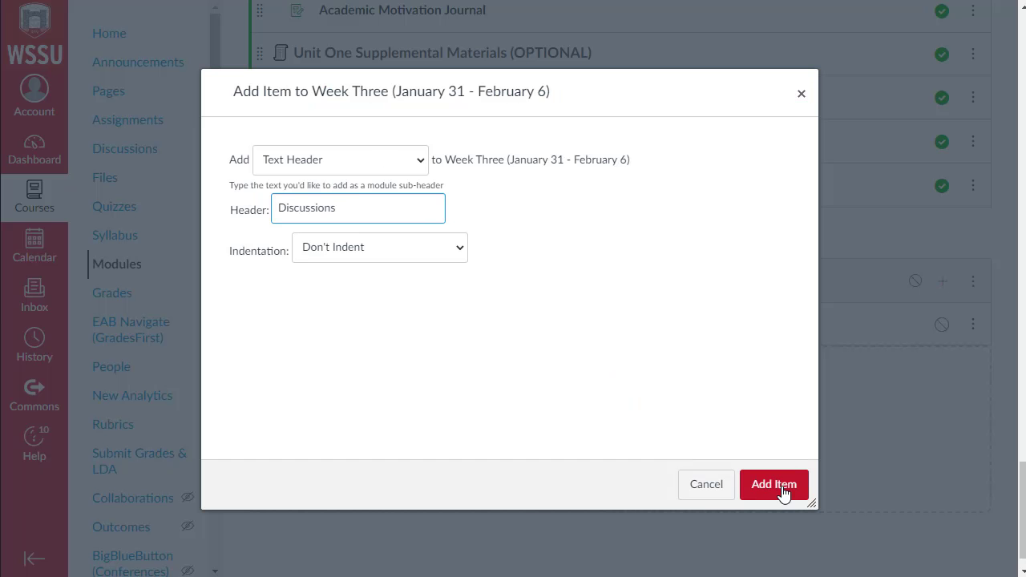
click(784, 488)
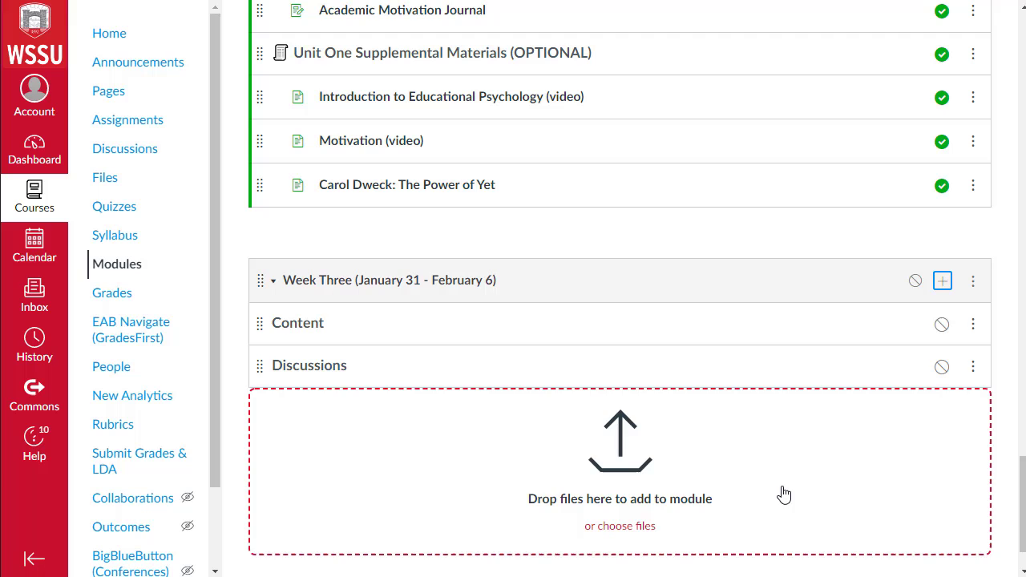
Step: Add a text header named Assignments to the Week Three module
click(944, 282)
text(Assignments)
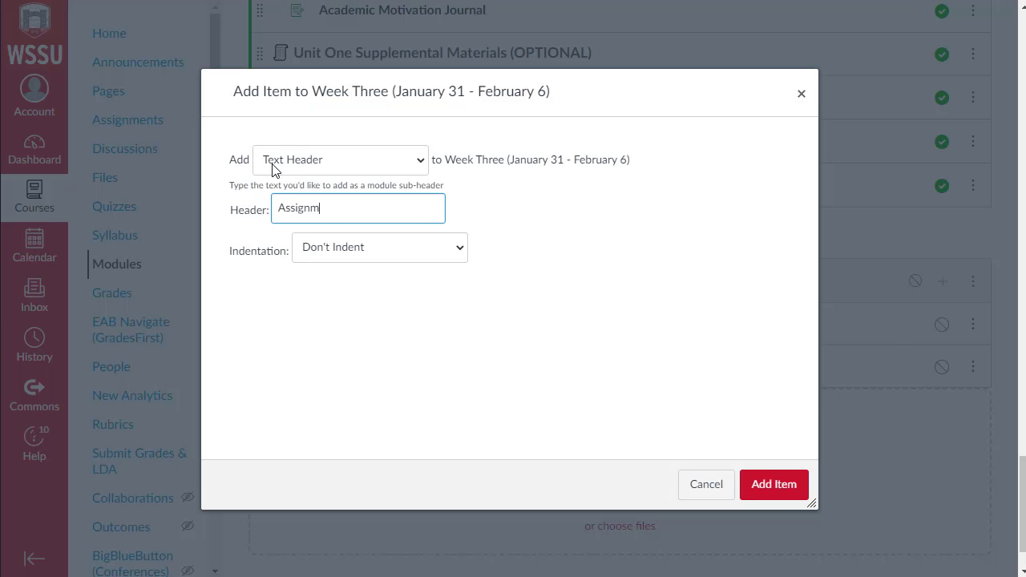
click(754, 486)
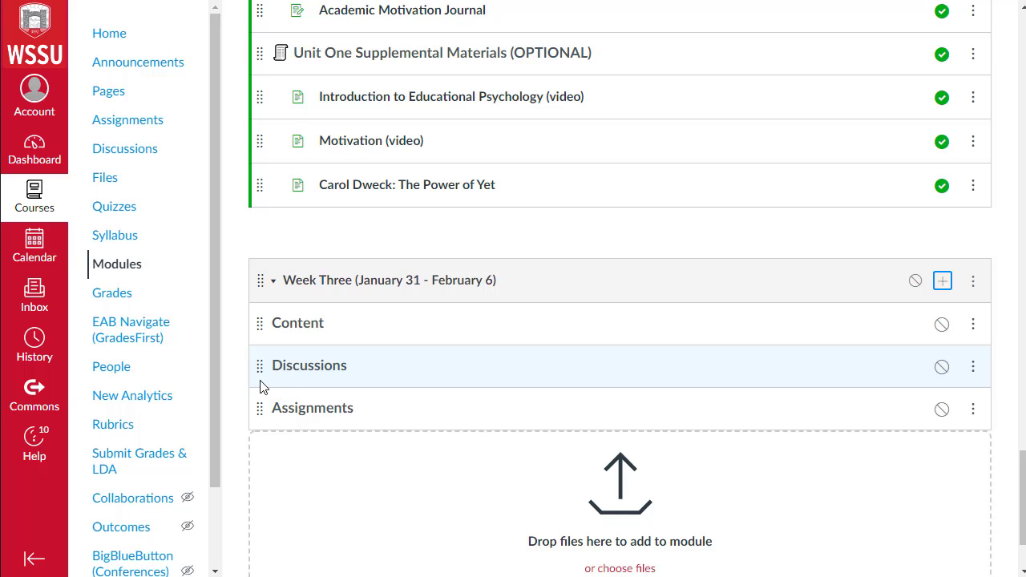
Step: Duplicate the Week Three module
click(972, 281)
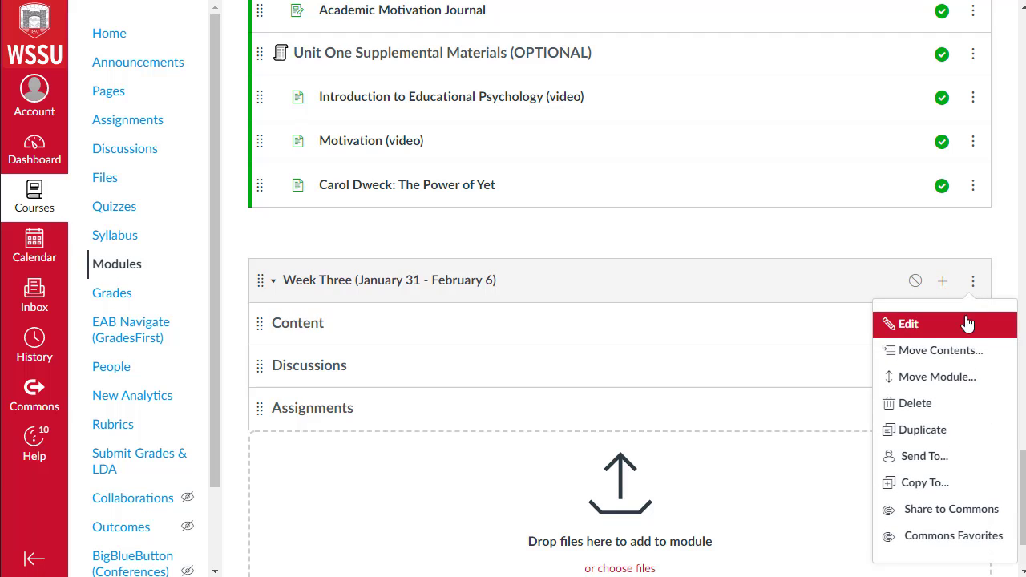
click(949, 430)
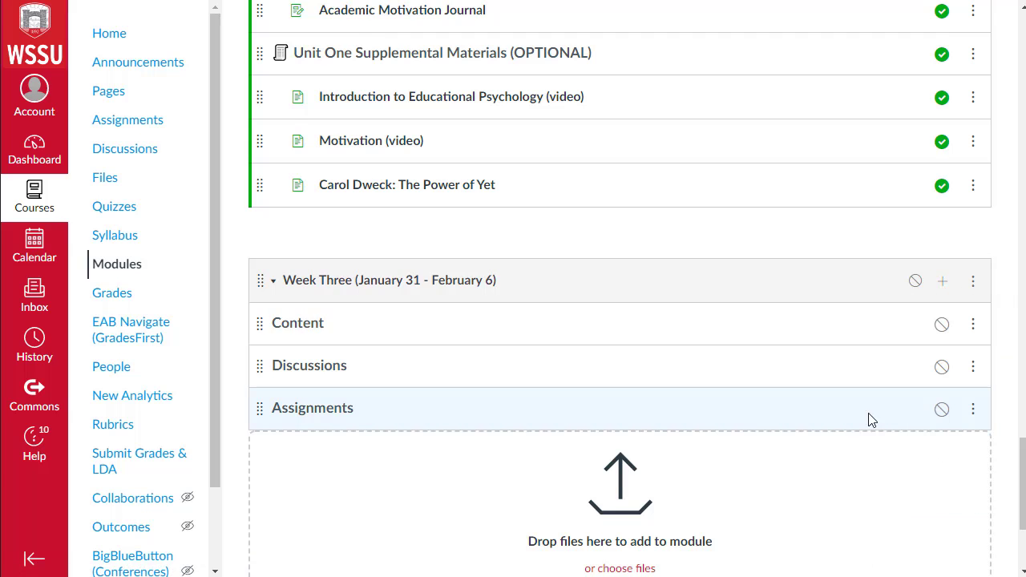
Step: Scroll through the course modules to review how existing modules organise their items
scroll(843, 420, down, 4)
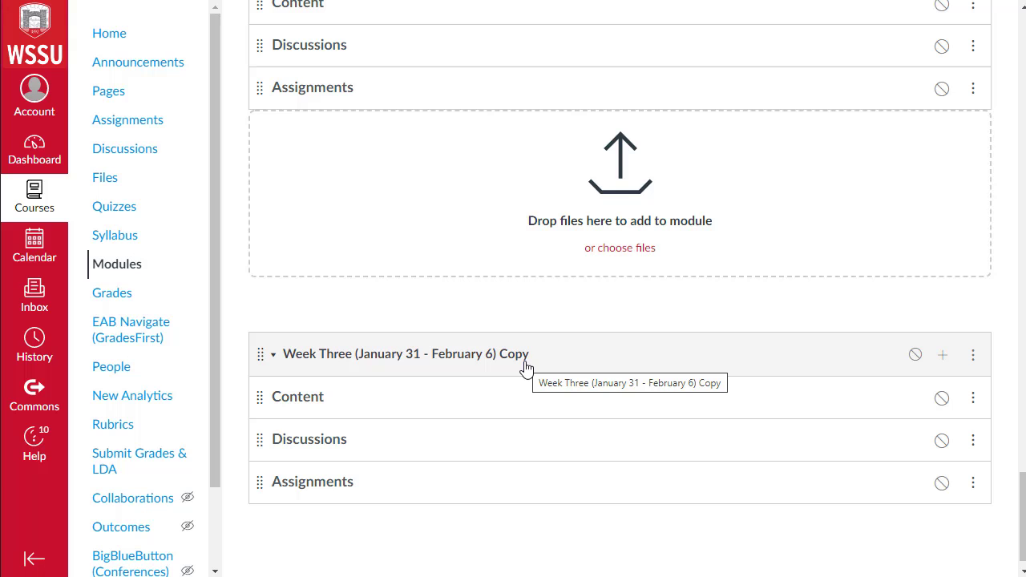
scroll(520, 358, up, 2)
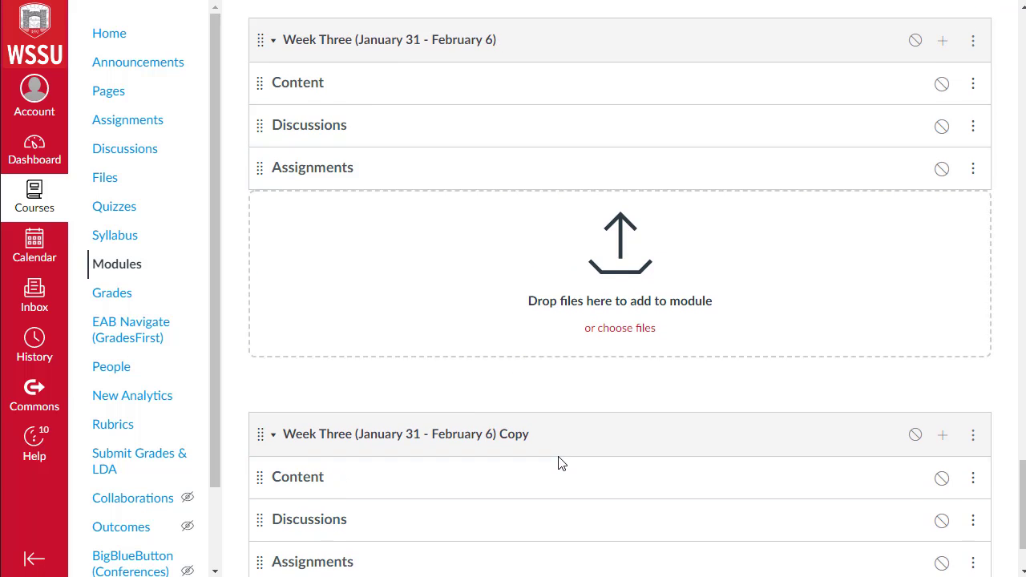
scroll(559, 463, up, 2)
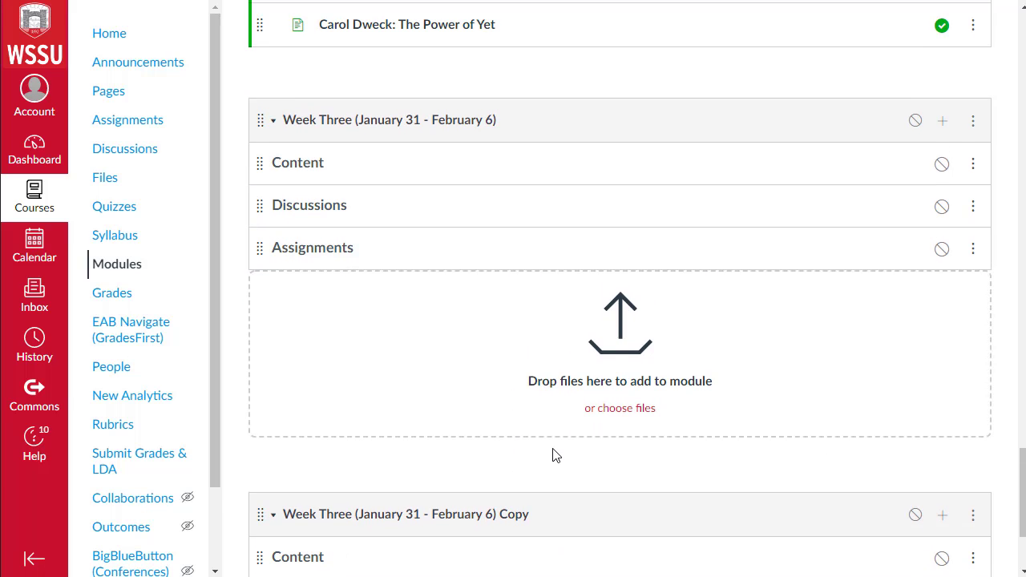
scroll(553, 453, down, 2)
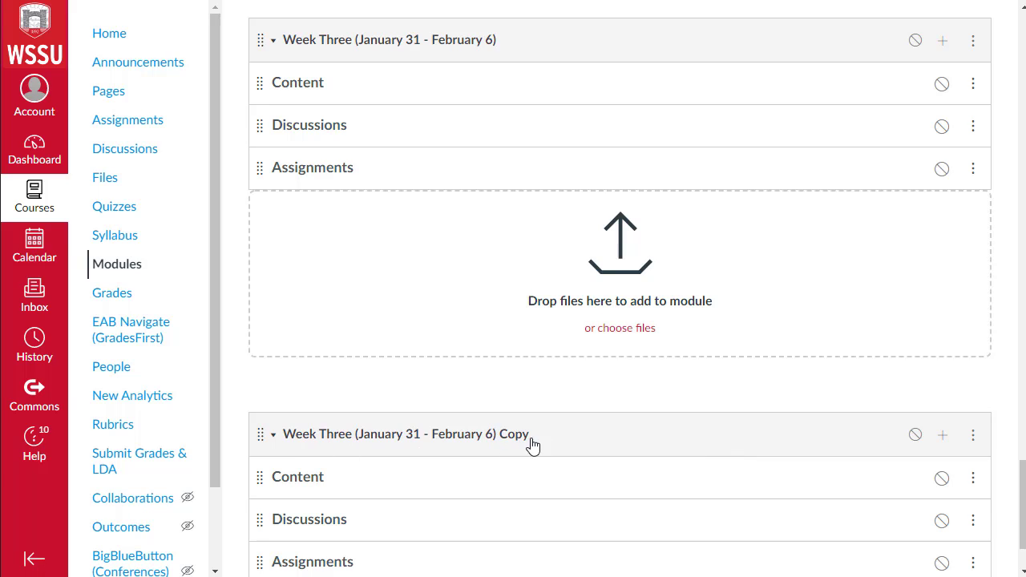
scroll(511, 462, up, 3)
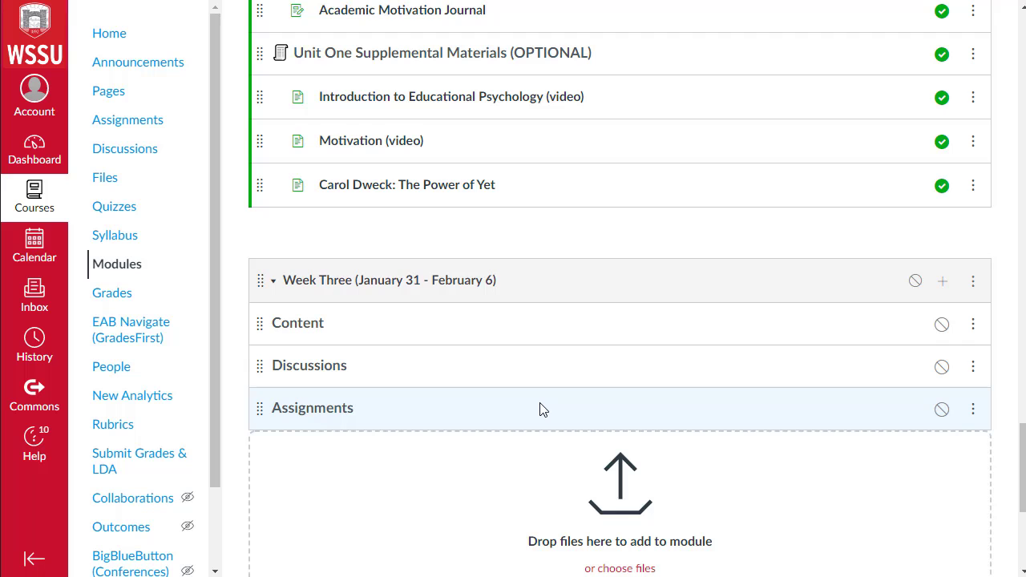
scroll(539, 410, up, 7)
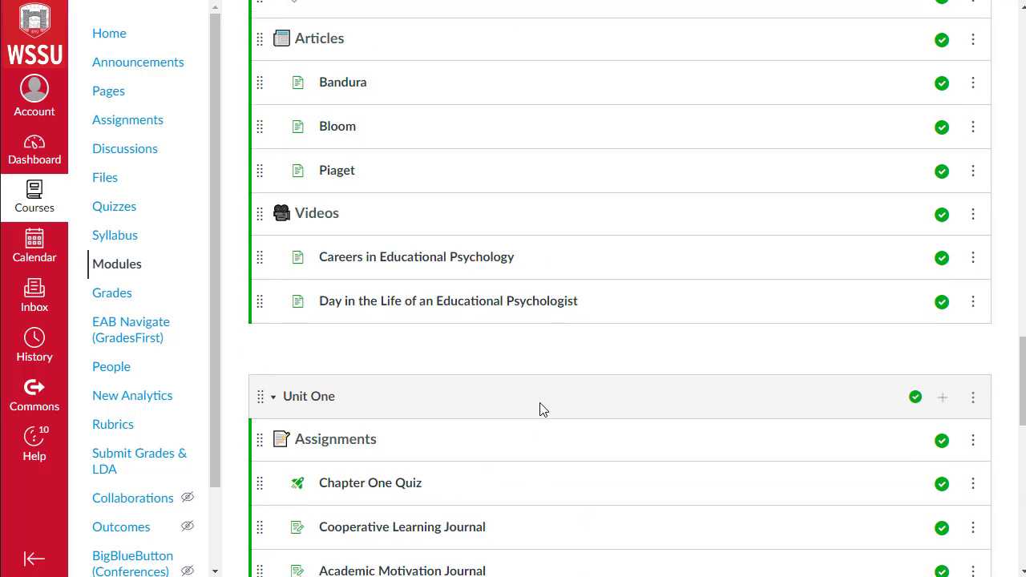
scroll(540, 409, up, 3)
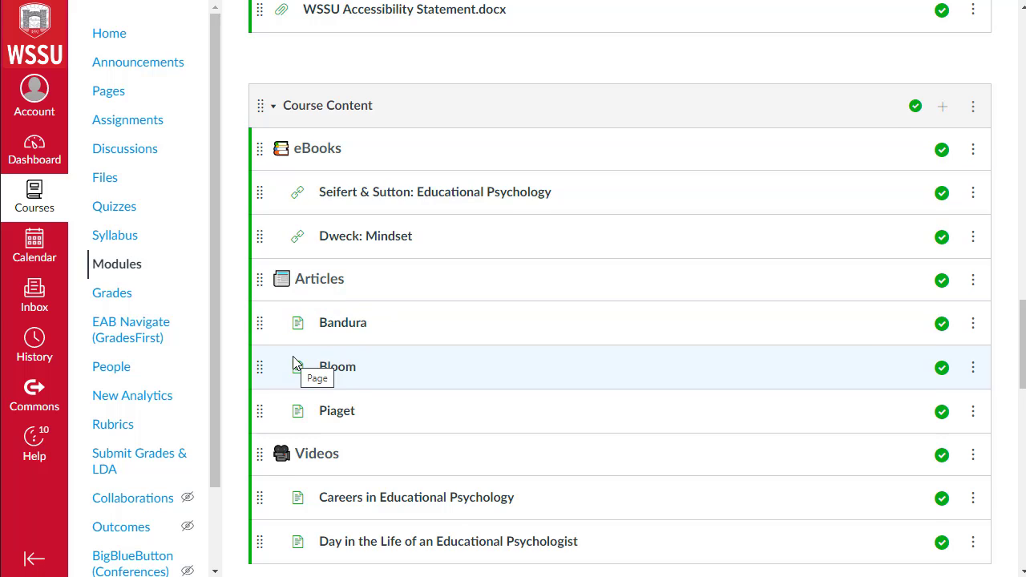
scroll(289, 369, down, 1)
scroll(304, 391, down, 1)
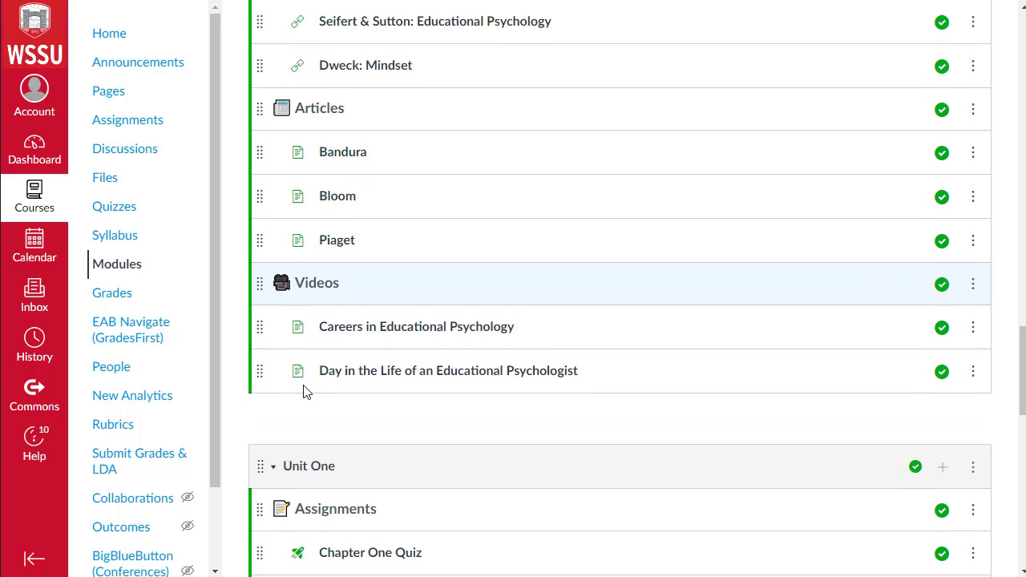
Step: Add the existing Bandura page to the Week Three module
scroll(305, 391, down, 9)
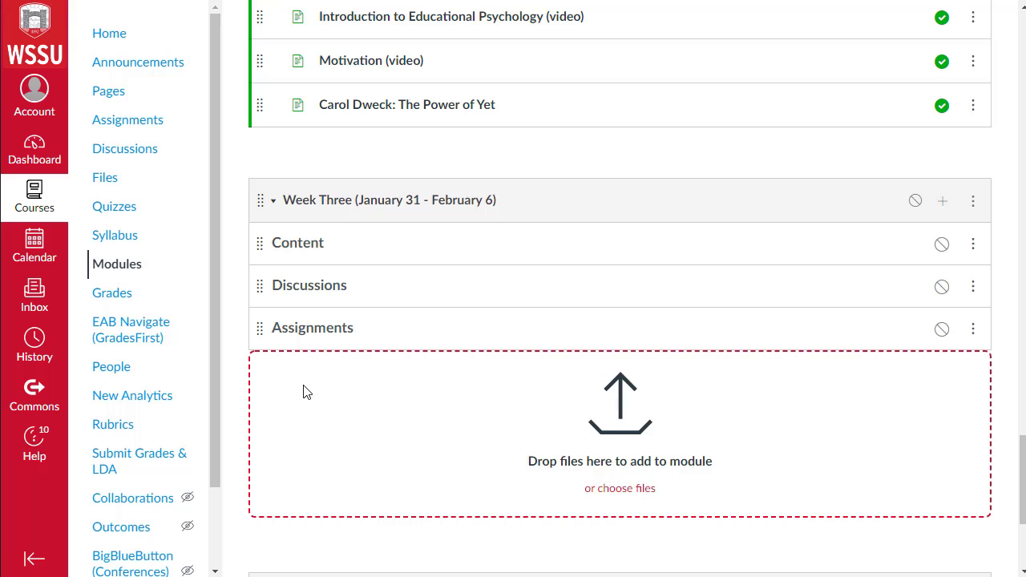
click(943, 202)
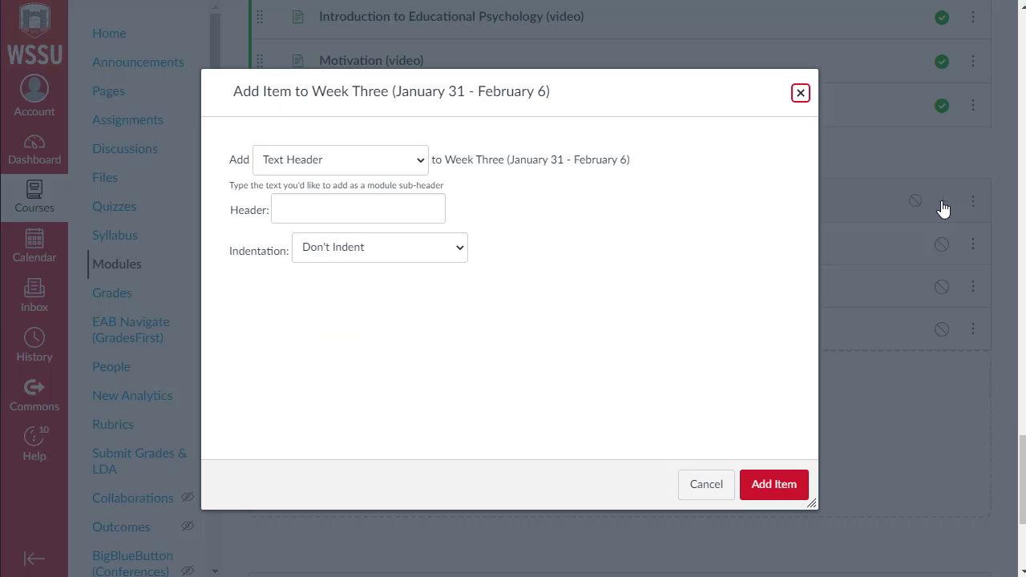
click(381, 163)
click(299, 226)
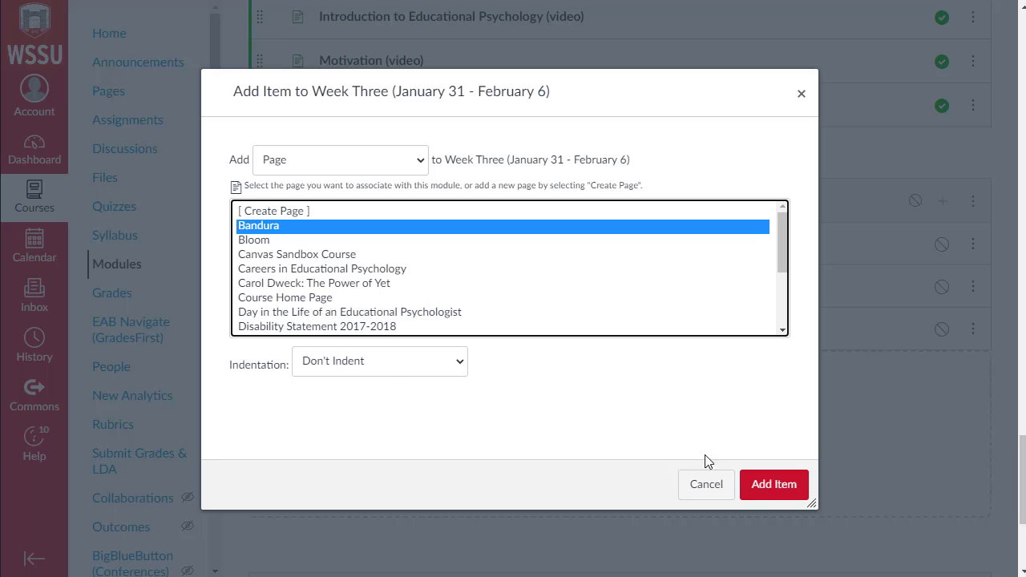
click(758, 486)
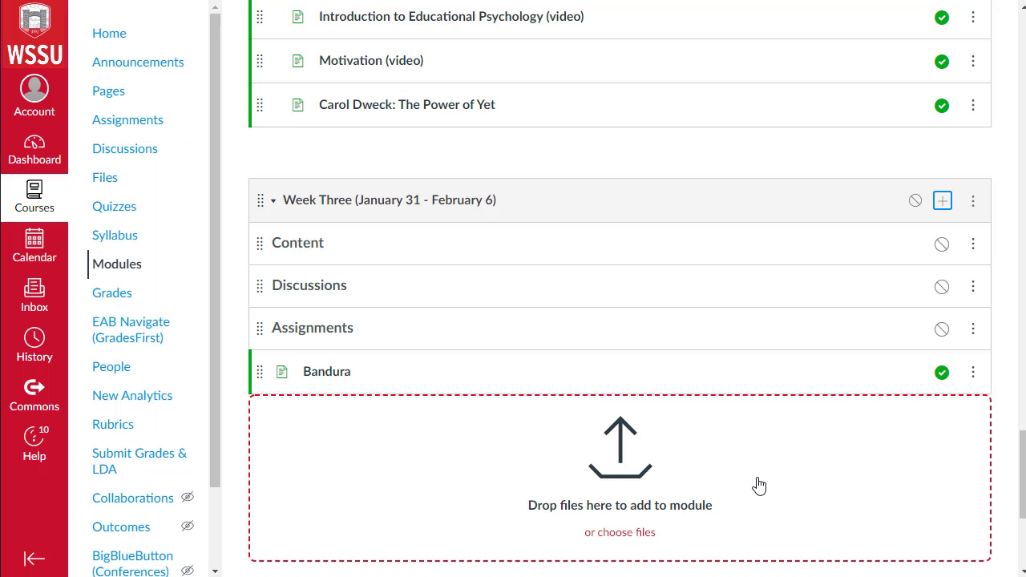
Step: Move the Bandura page under the Content header and increase its indent
drag(259, 372, 254, 275)
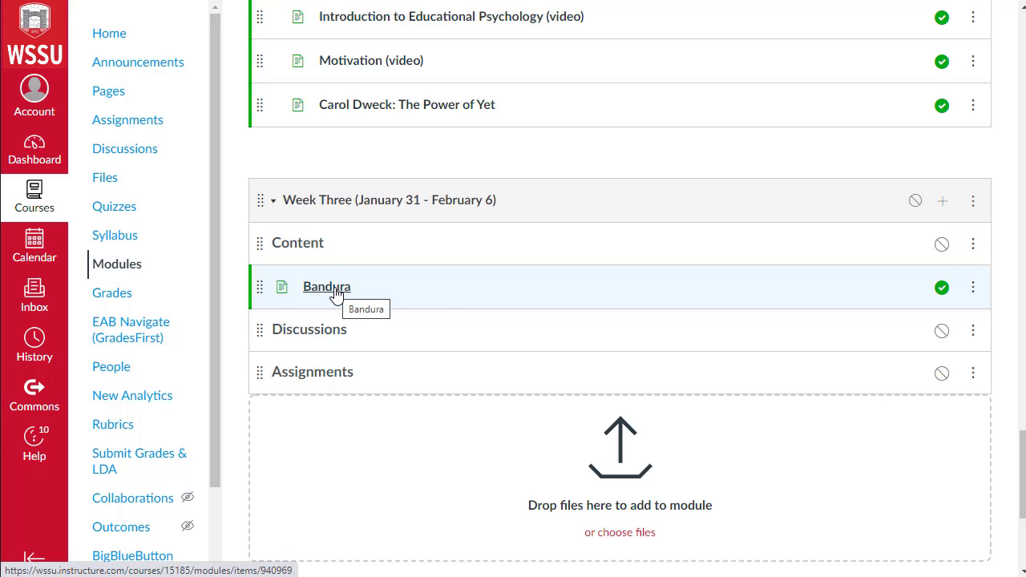
click(973, 287)
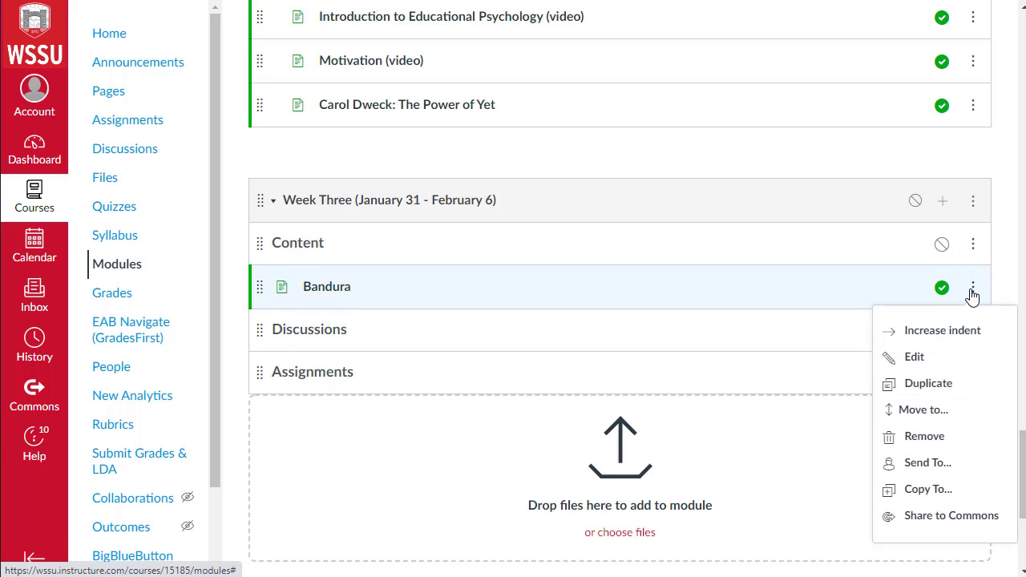
click(930, 332)
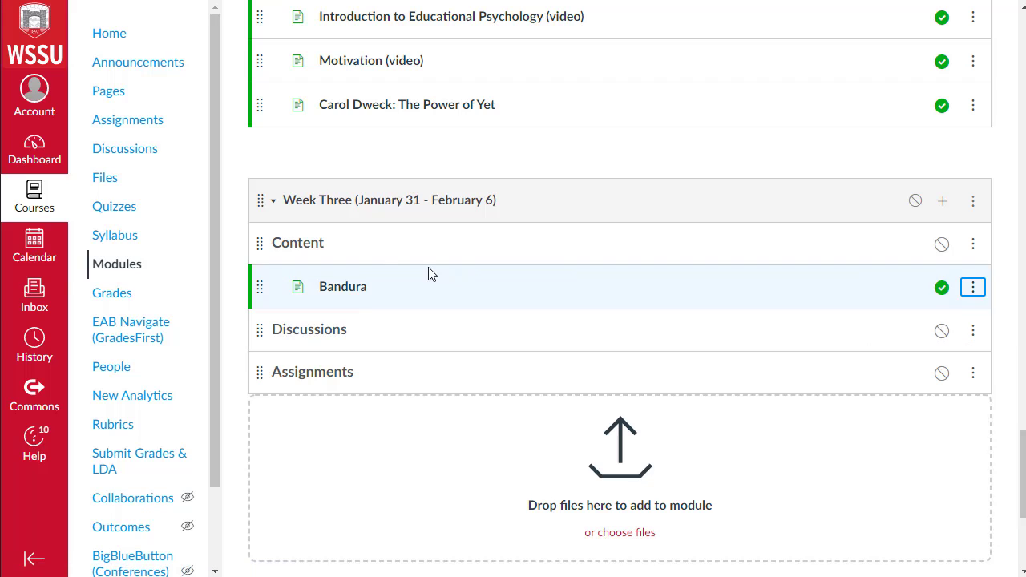
Step: Add the discussion 'Chapter One Discussion: What Would You Do?' to Week Three and place it under the Discussions header
scroll(417, 248, up, 2)
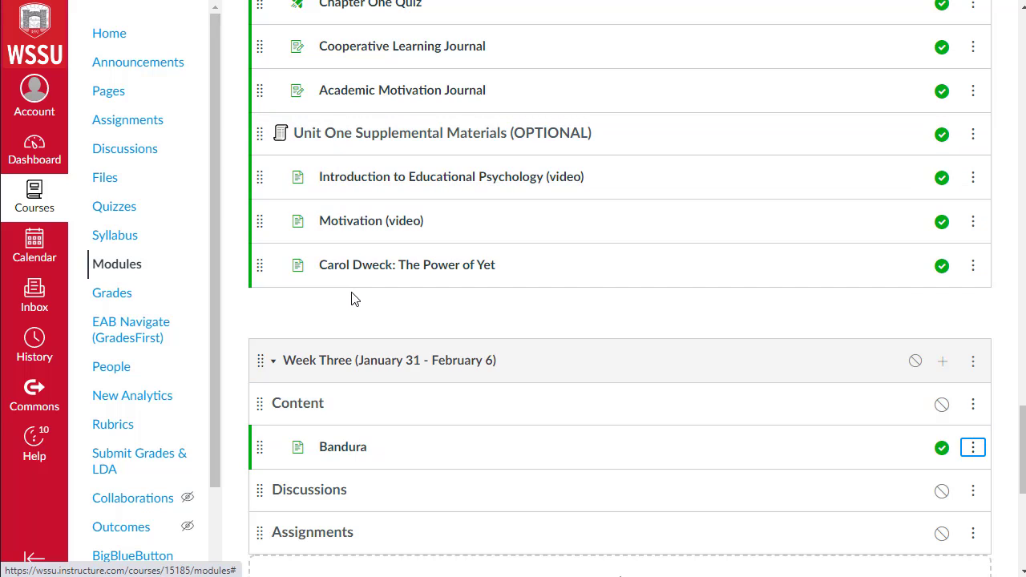
scroll(328, 321, up, 2)
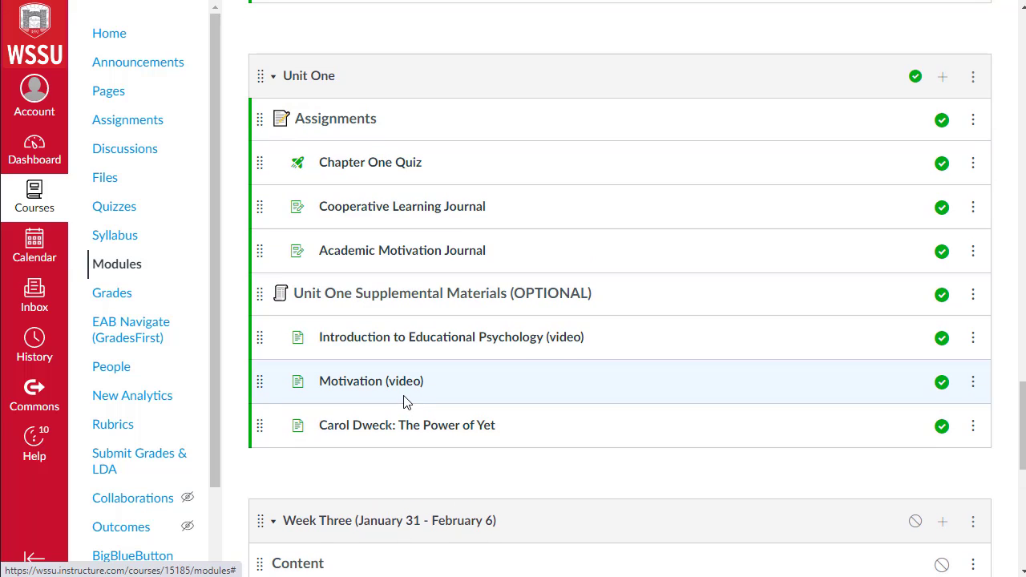
scroll(405, 401, down, 3)
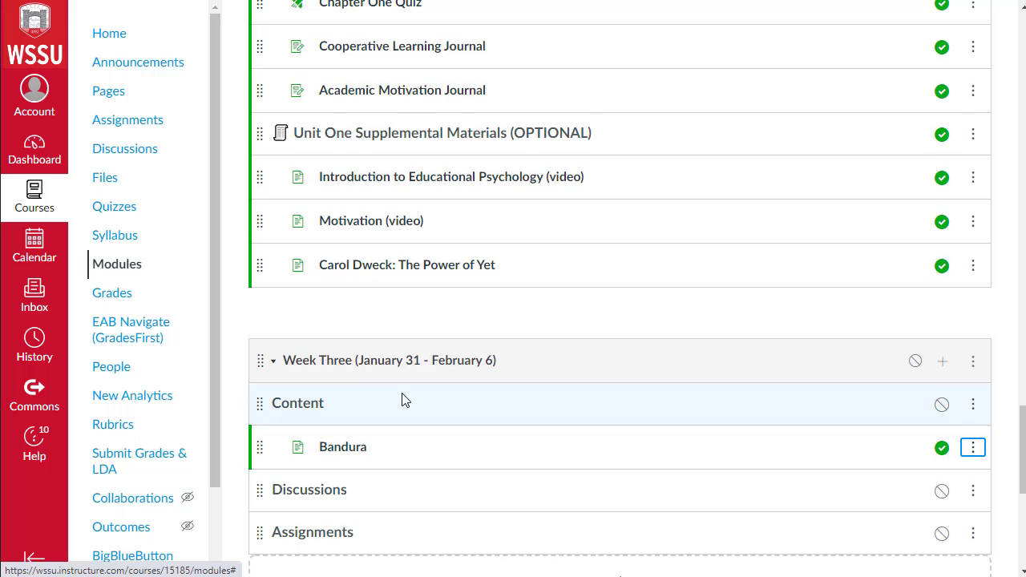
scroll(405, 401, down, 1)
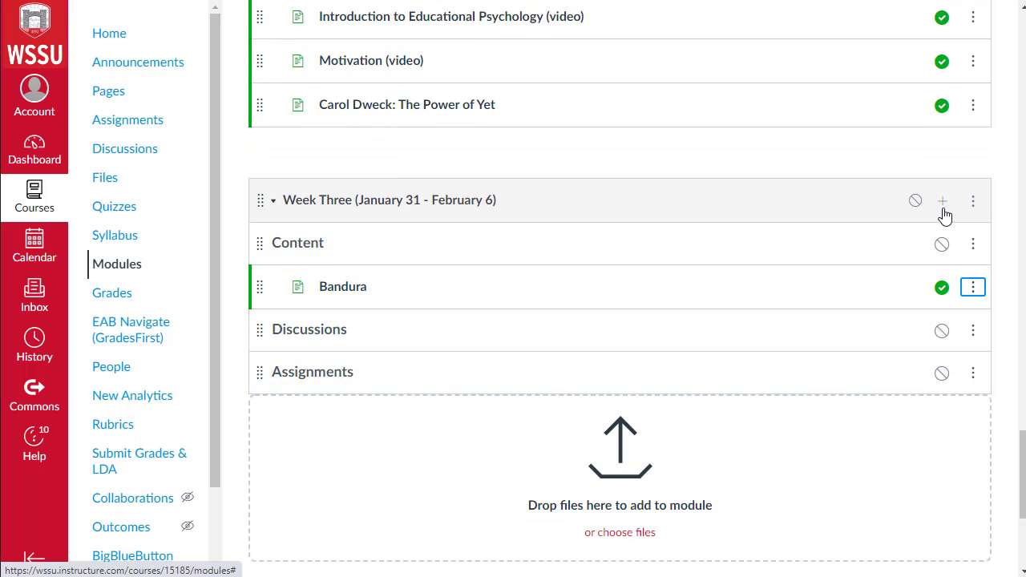
click(943, 207)
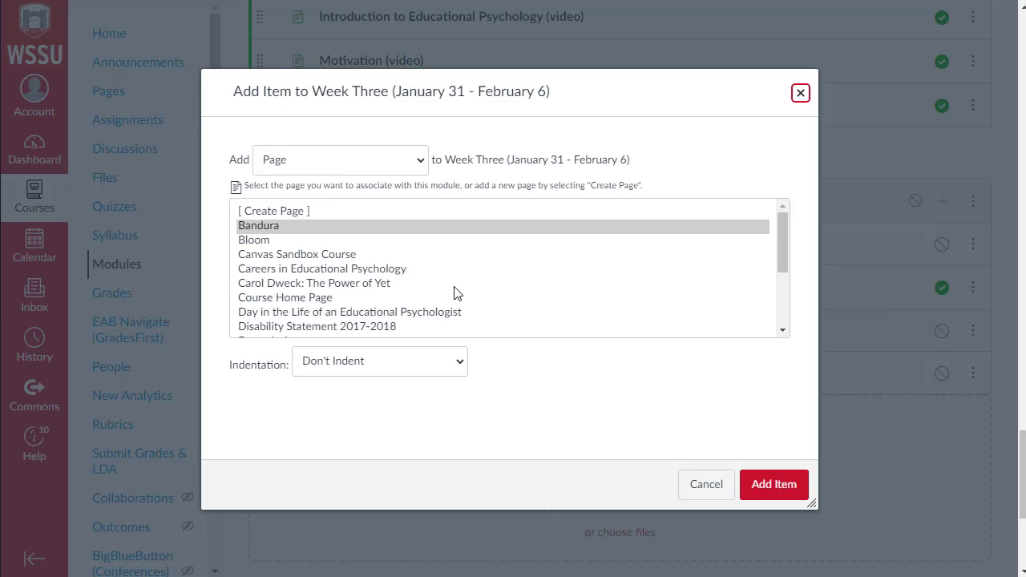
click(344, 164)
click(311, 240)
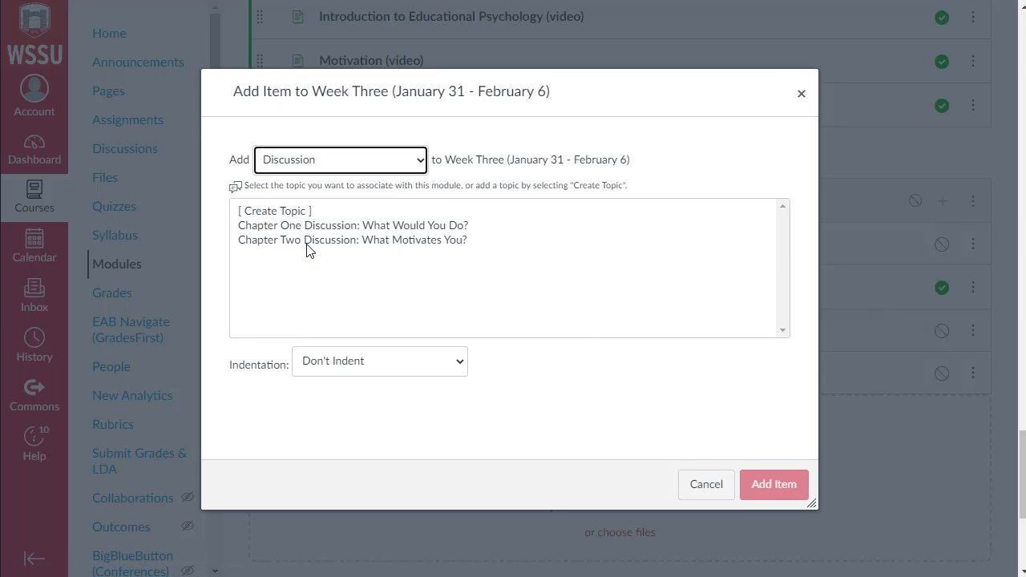
click(321, 227)
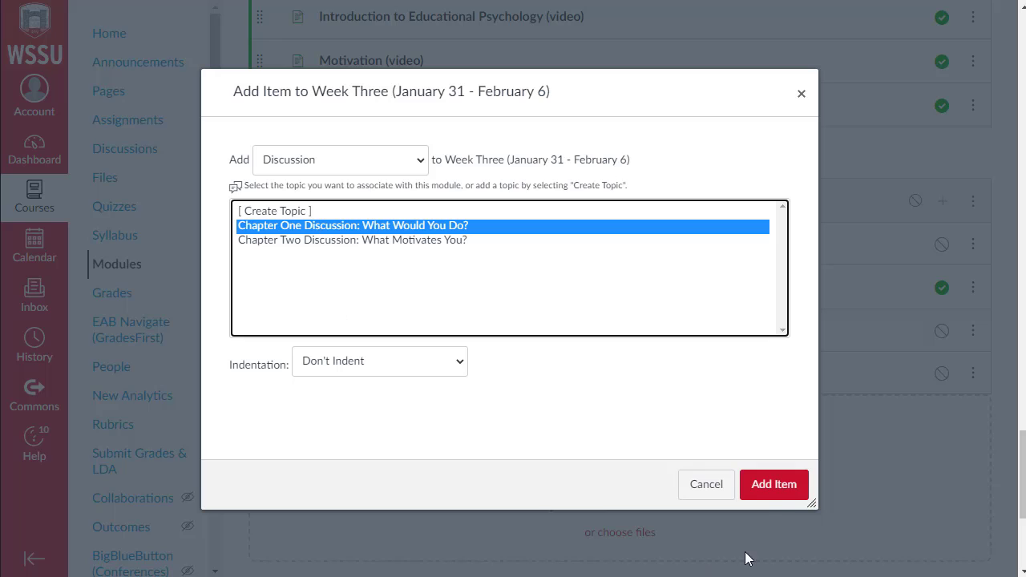
click(764, 497)
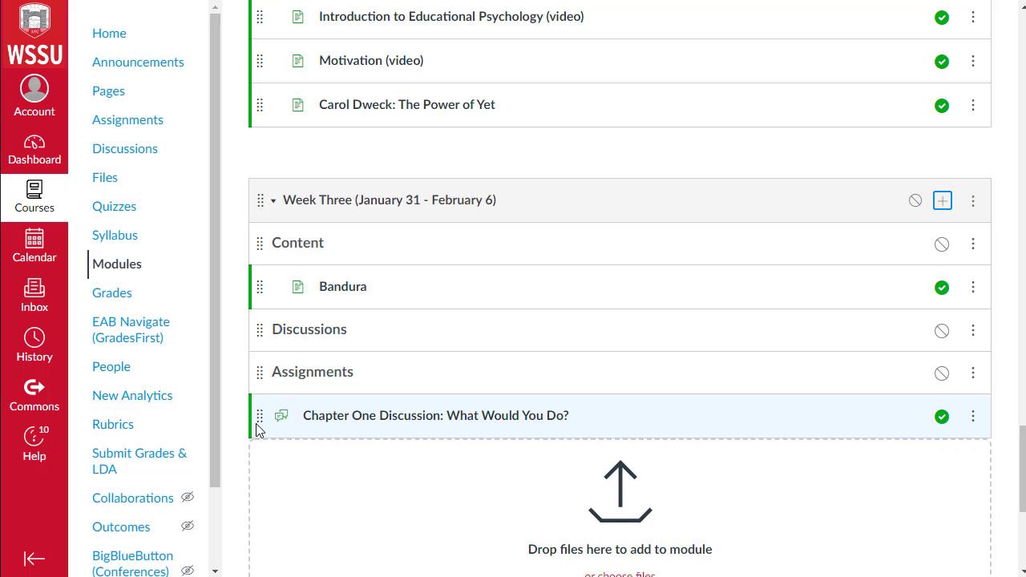
drag(258, 416, 250, 365)
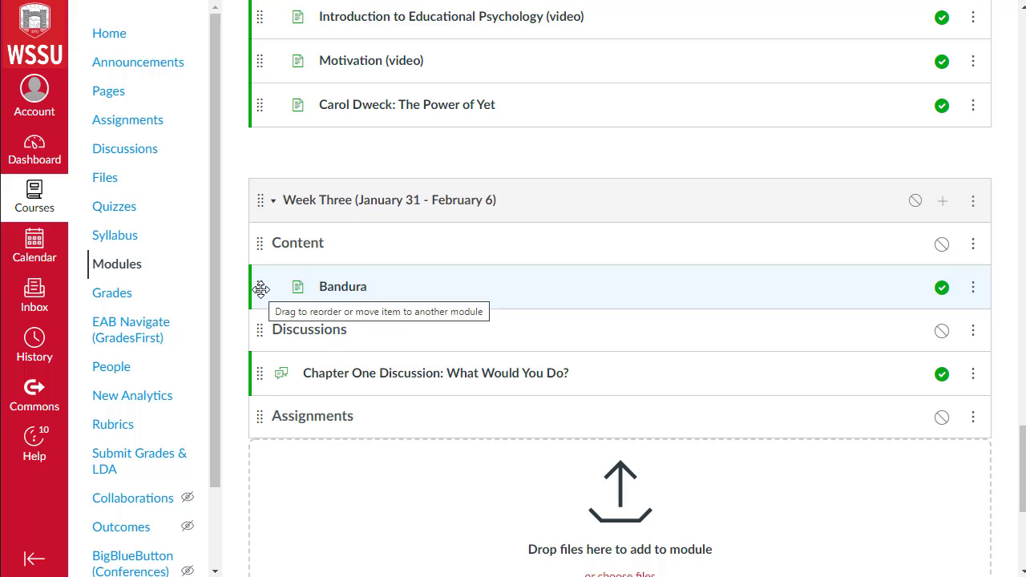
click(974, 290)
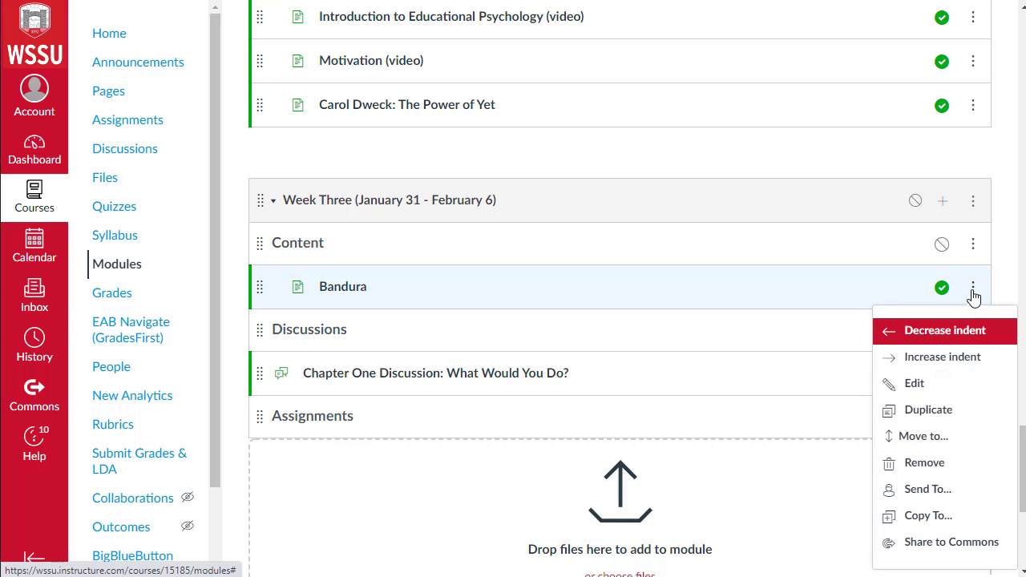
click(932, 438)
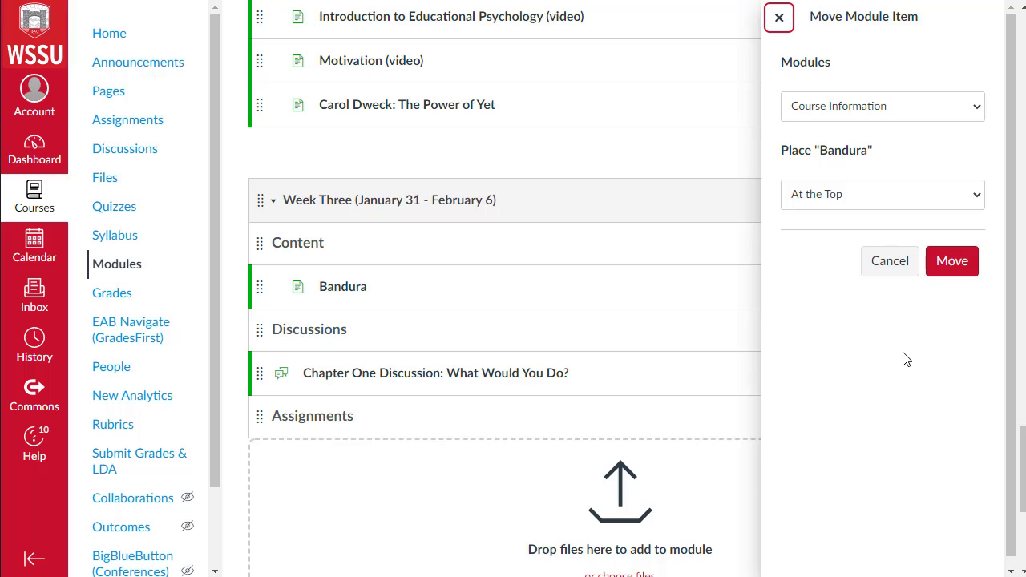
click(829, 204)
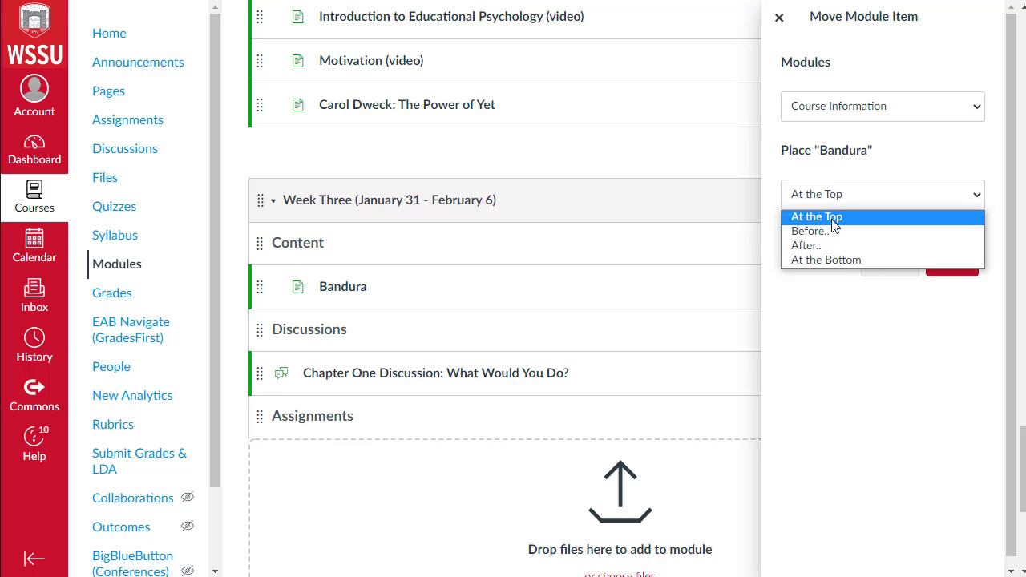
click(837, 407)
click(879, 260)
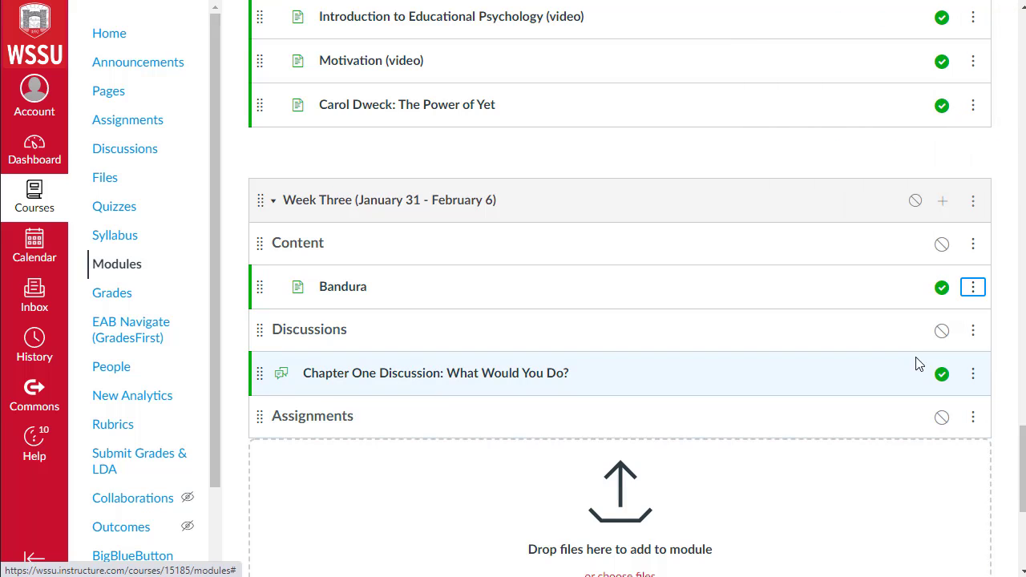
Step: Increase the indent of the Chapter One Discussion item
click(974, 375)
click(966, 417)
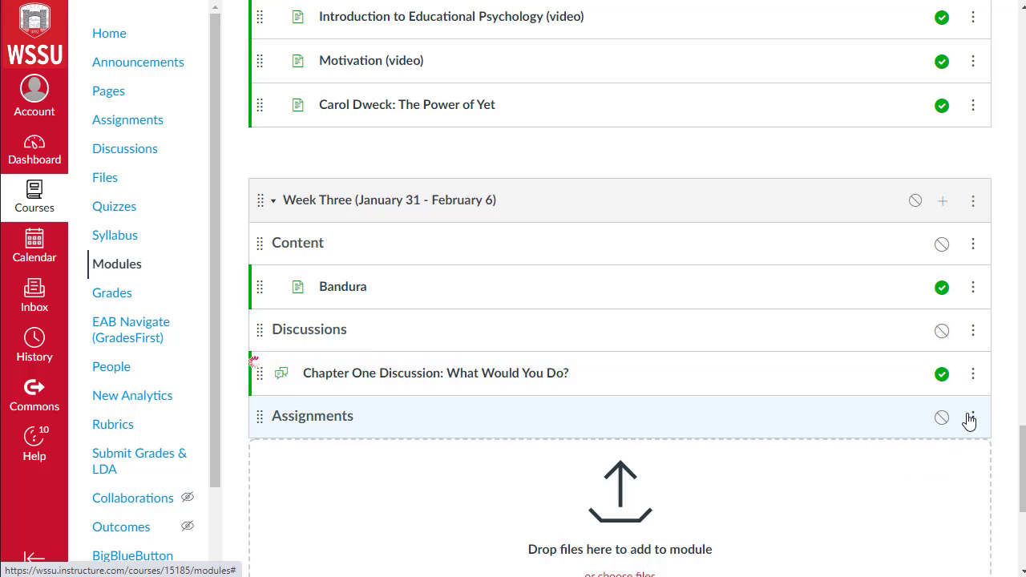
scroll(613, 481, down, 1)
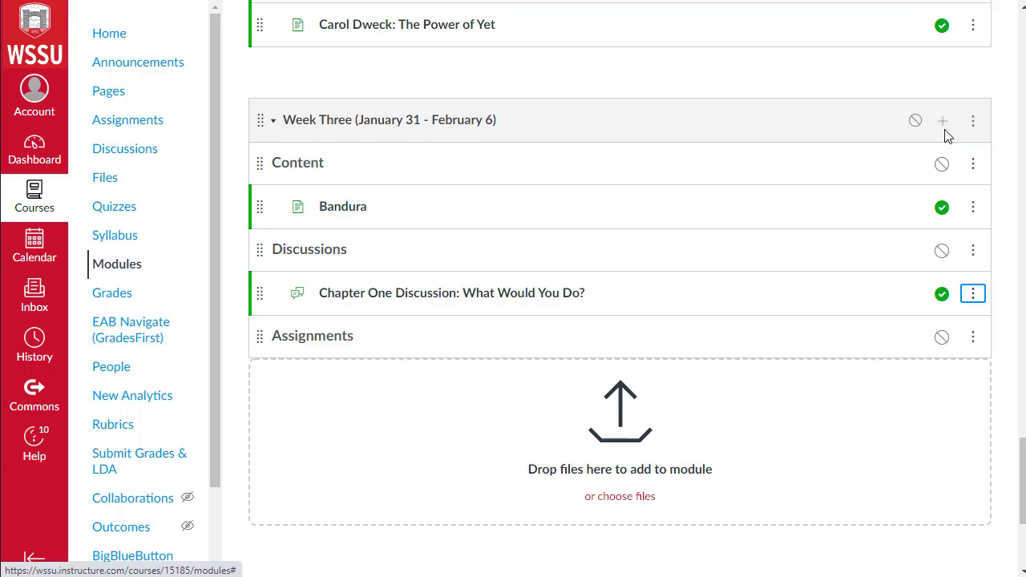
Step: Create a new assignment named Classroom Management Journal in the Week Three module
click(945, 128)
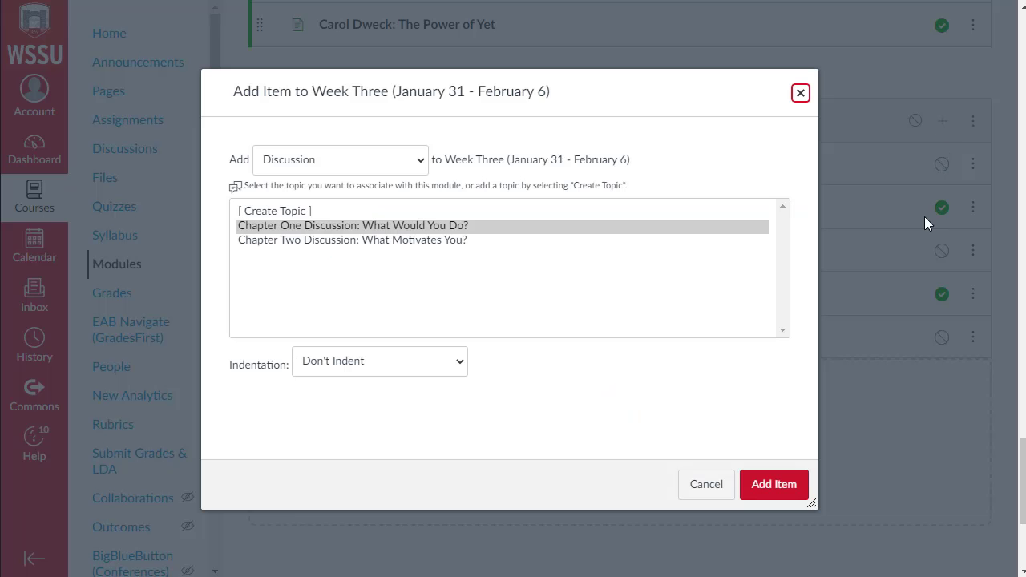
click(297, 163)
click(295, 181)
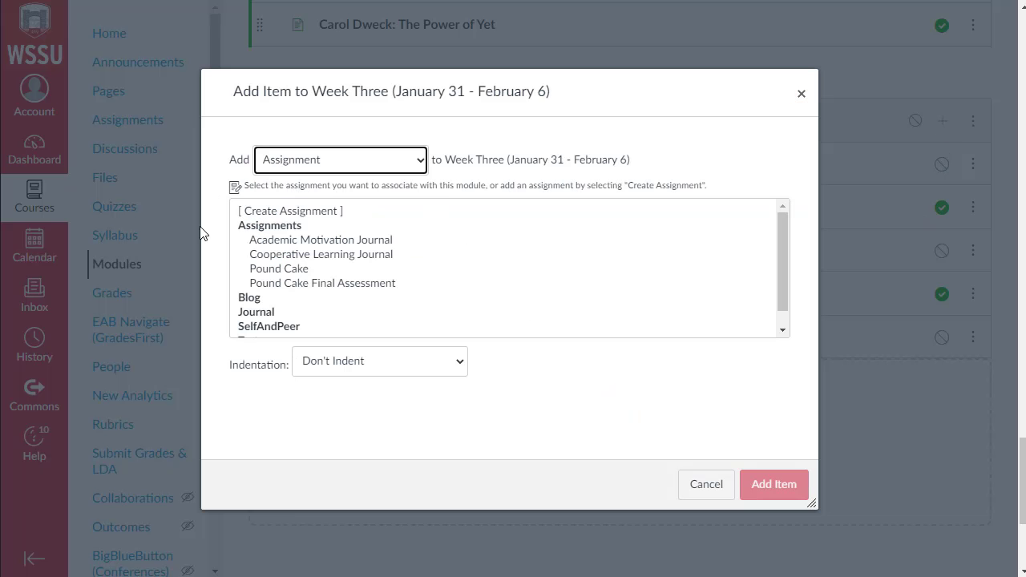
click(271, 213)
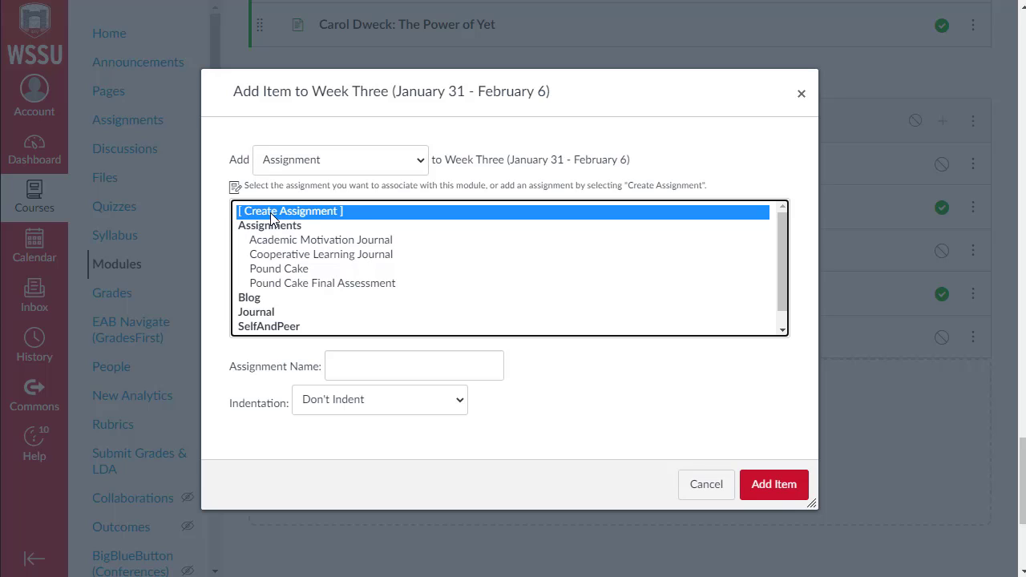
click(364, 369)
text(Classroom Management Journal)
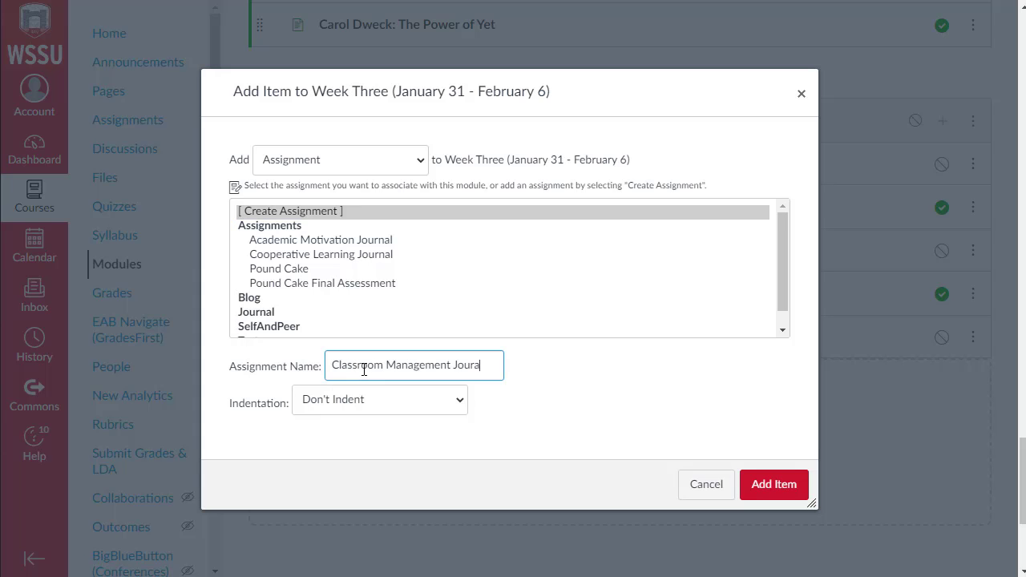
click(776, 485)
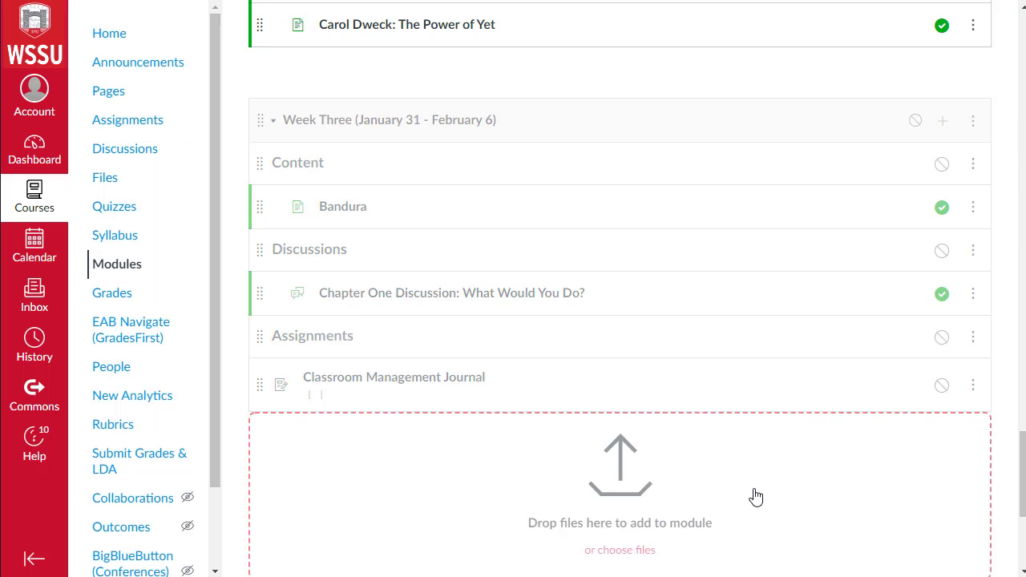
Step: Increase the indent of the Classroom Management Journal assignment under the Assignments header
click(424, 382)
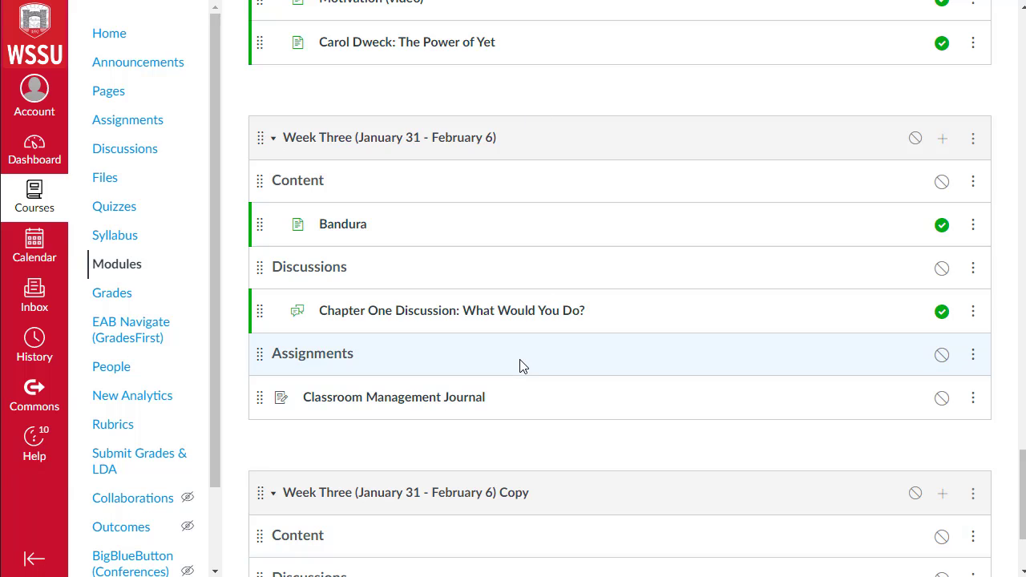
scroll(974, 407, down, 1)
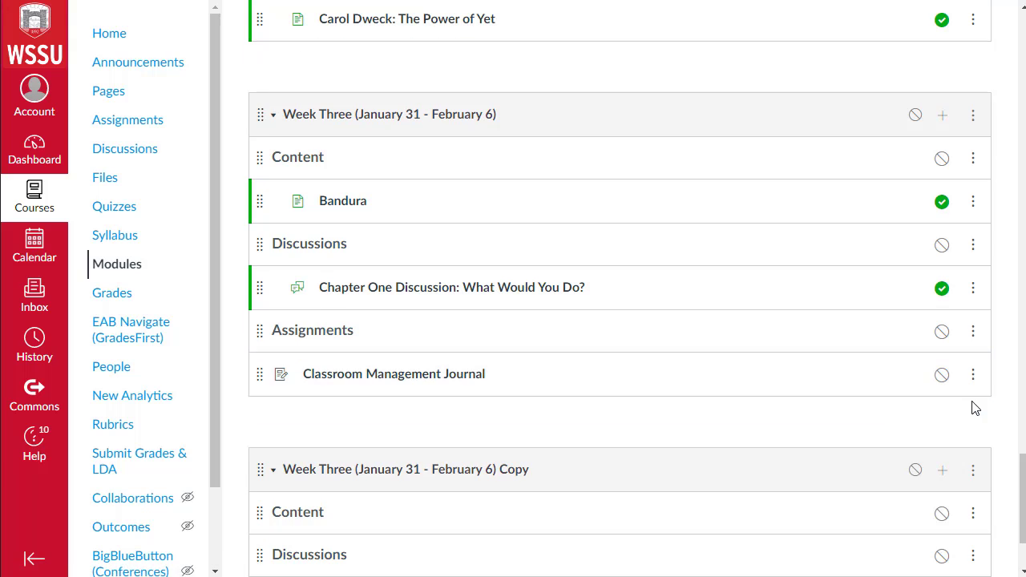
click(975, 377)
click(955, 418)
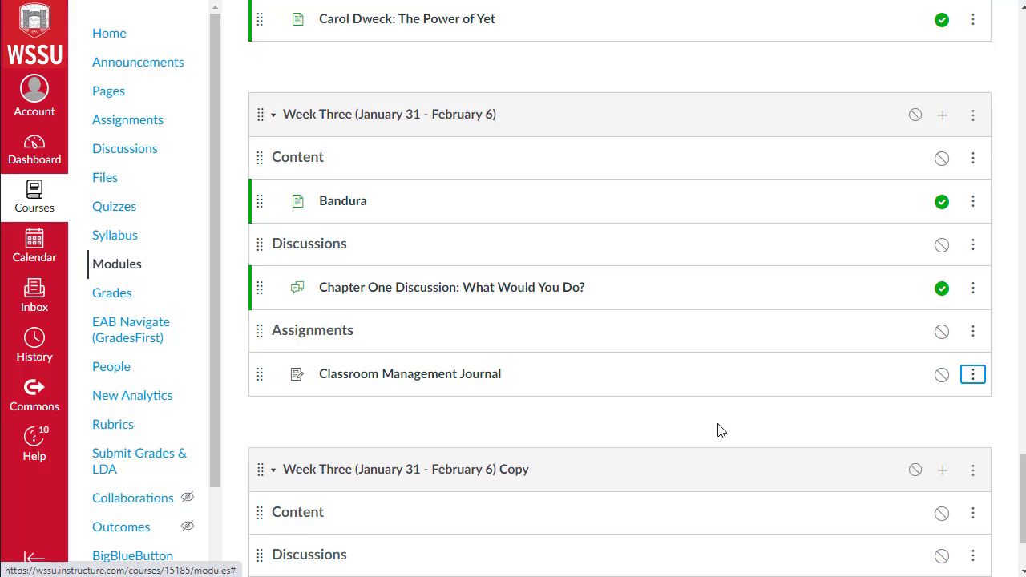
Step: Publish the Week Three module while leaving the Classroom Management Journal assignment unpublished
click(944, 118)
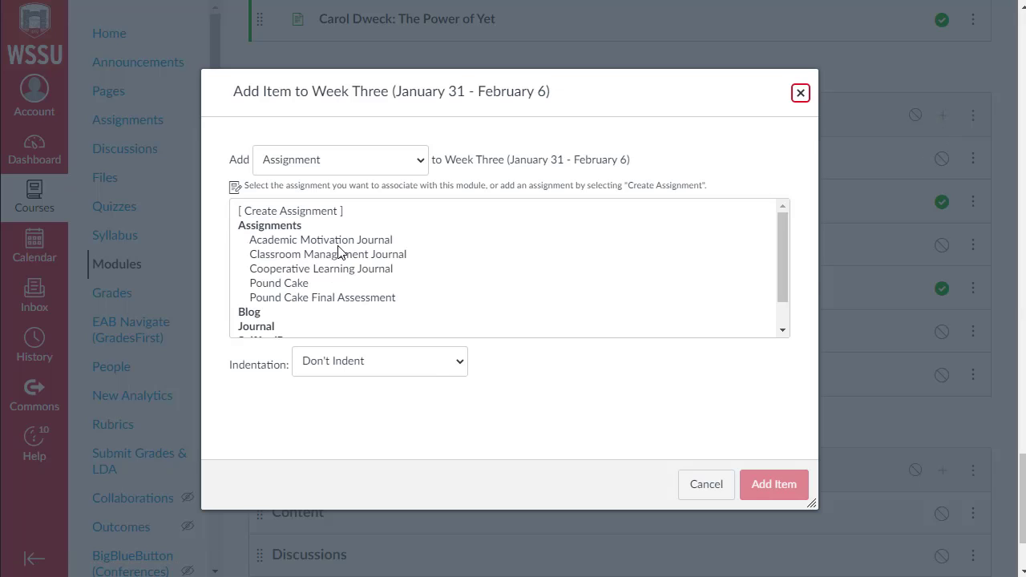
click(332, 163)
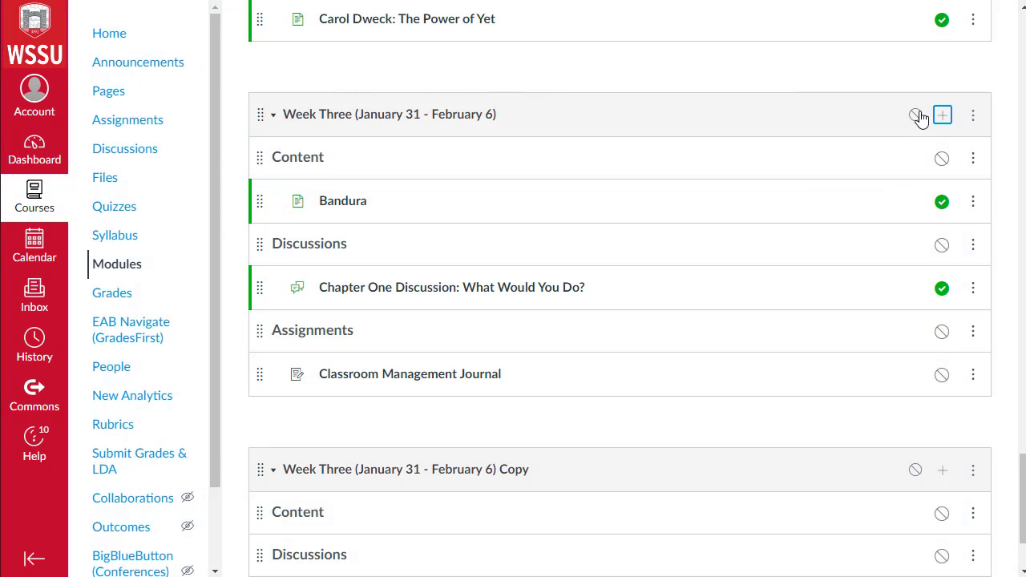
click(918, 116)
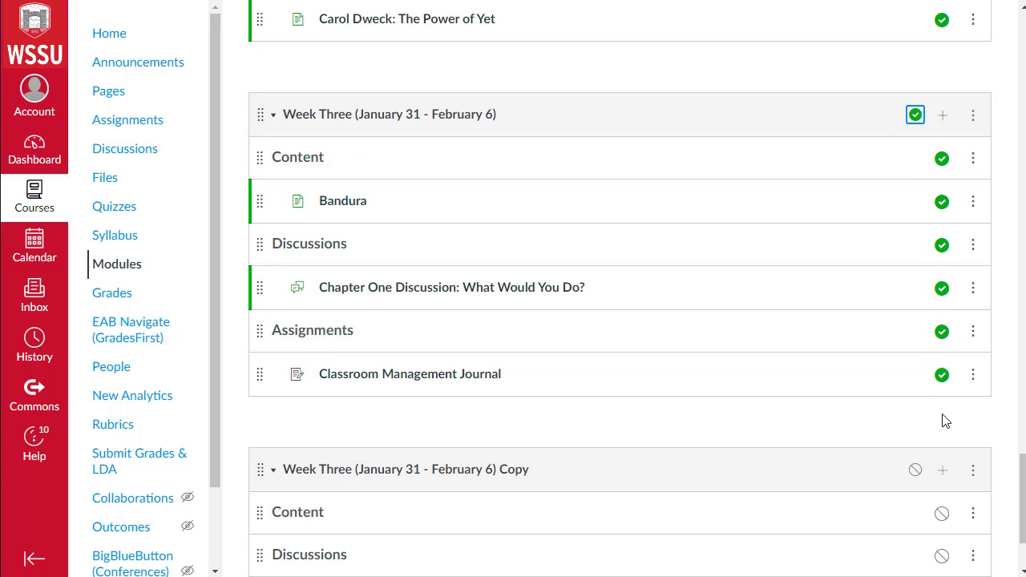
click(942, 375)
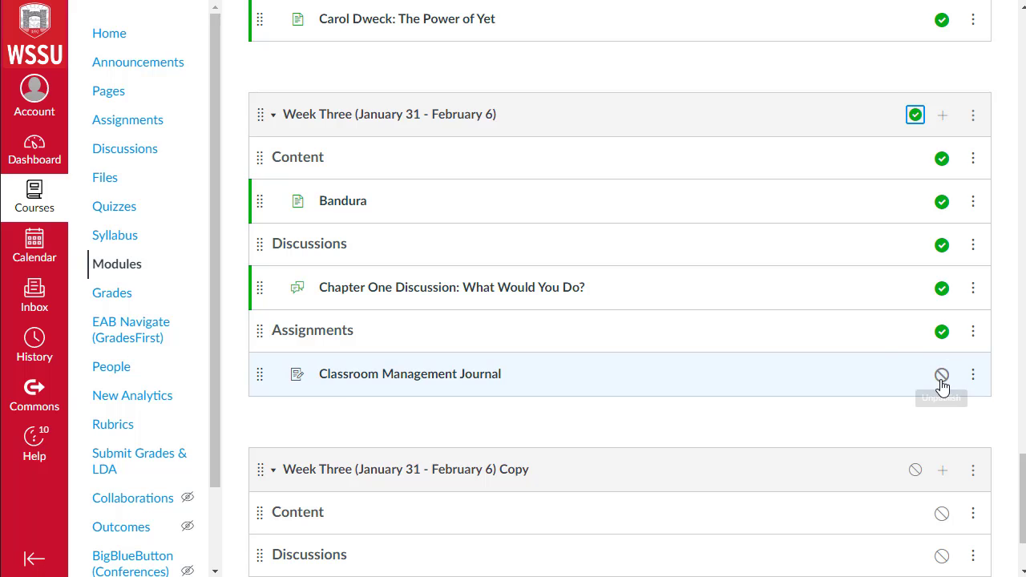